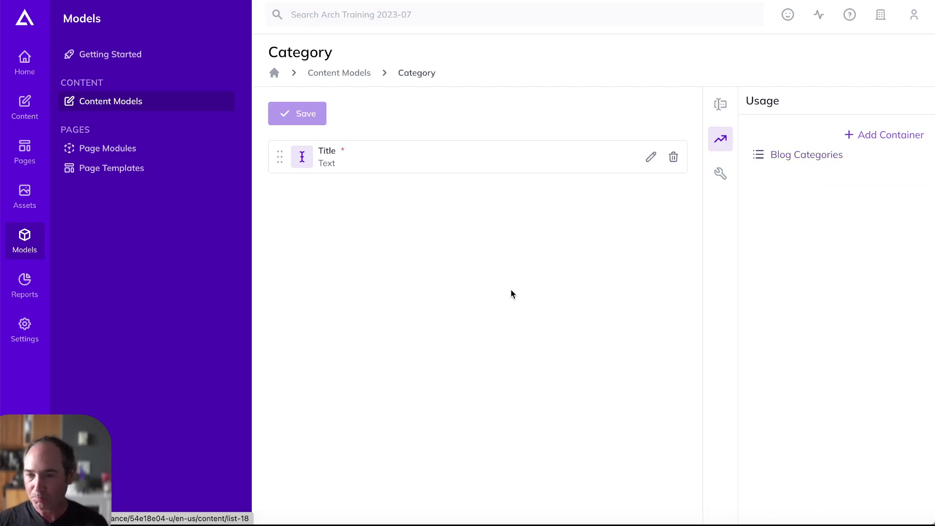
Step: Review the fields and usage of the Author and Tag content models
left_click(347, 73)
left_click(320, 163)
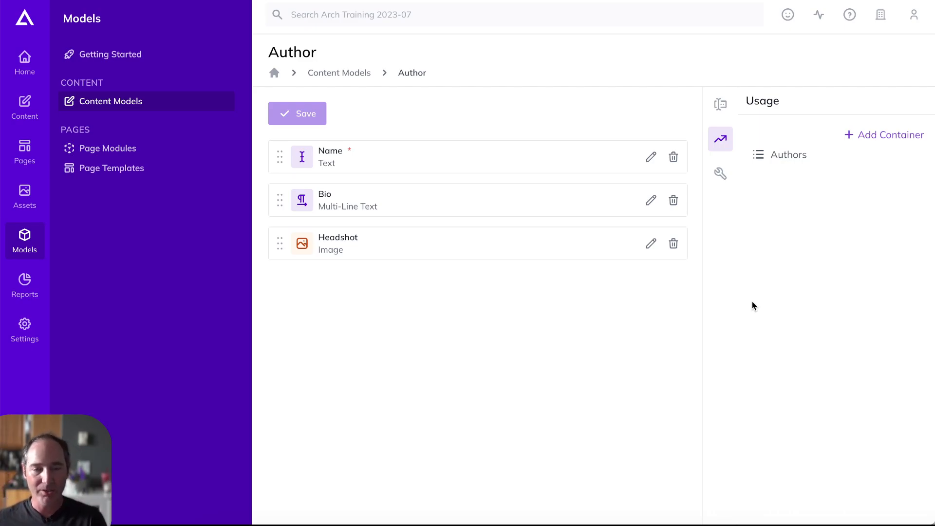
left_click(334, 73)
left_click(328, 312)
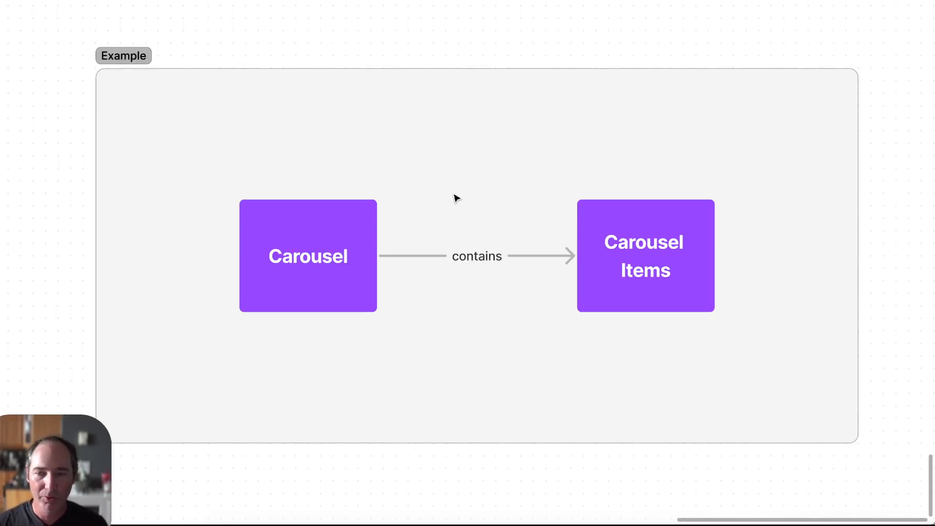
Step: Switch to the whiteboard and rename the Article box in the relationship diagram as Post
scroll(455, 199, "up", 15)
scroll(466, 256, "up", 2)
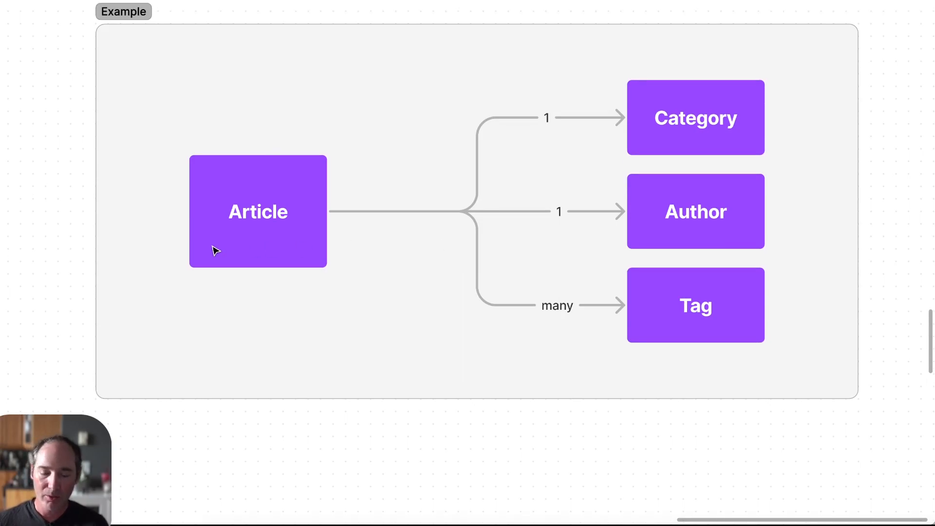
double_click(256, 210)
type("Post")
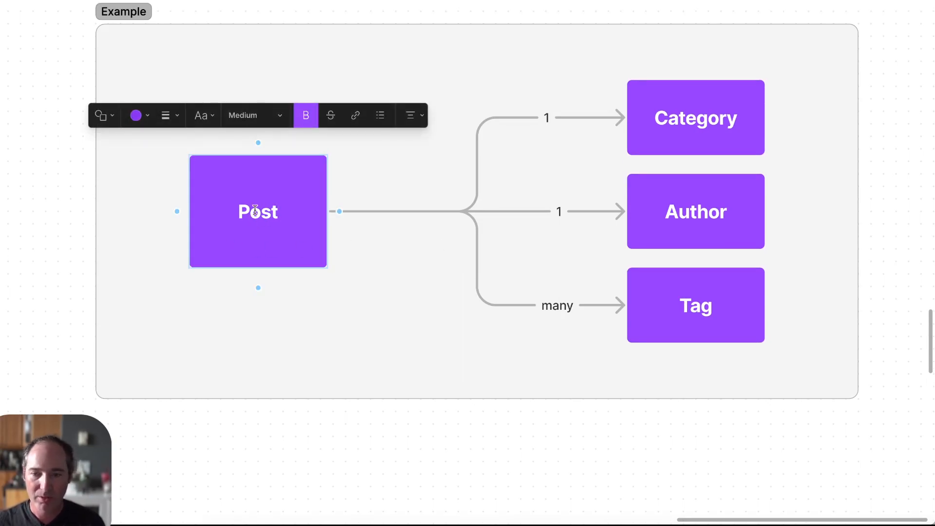
left_click(295, 318)
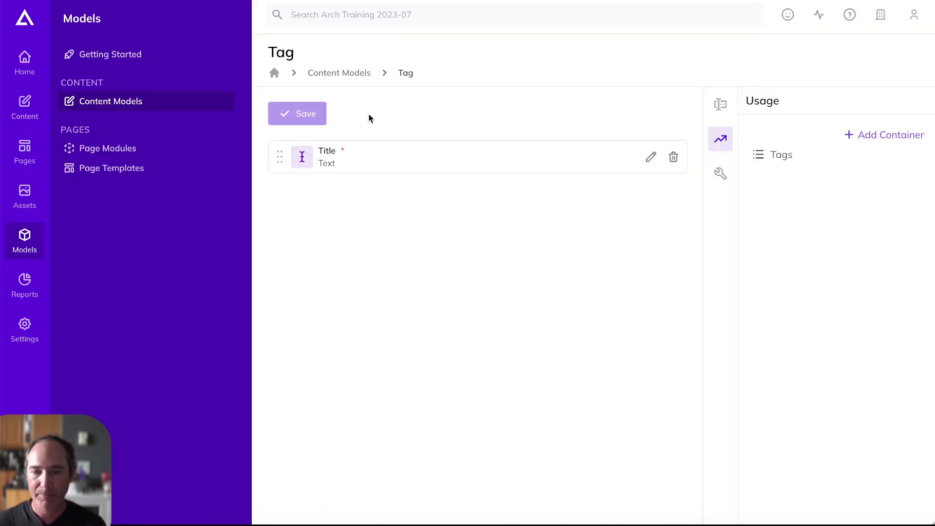
Step: Open the Post content model and add a Linked Content field labelled Category below the Date field
left_click(328, 74)
left_click(301, 264)
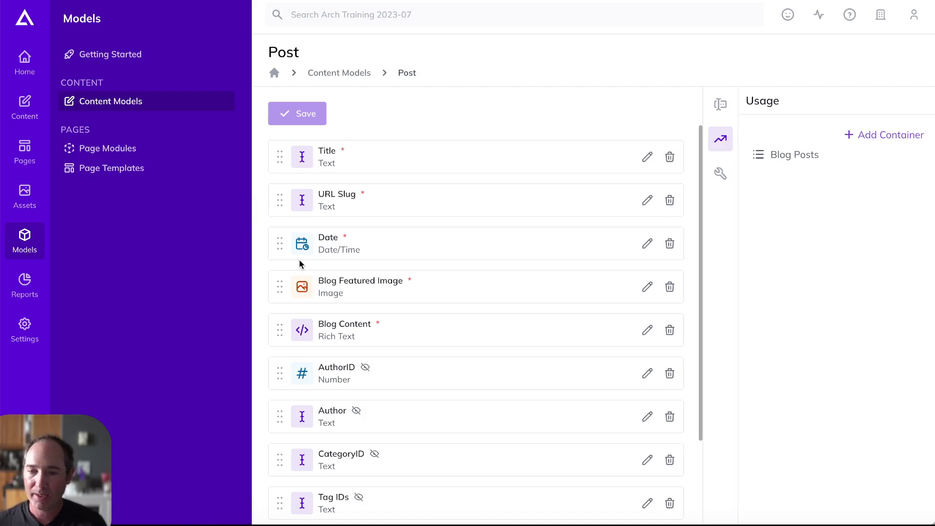
left_click(720, 104)
left_click(828, 130)
type("Linked")
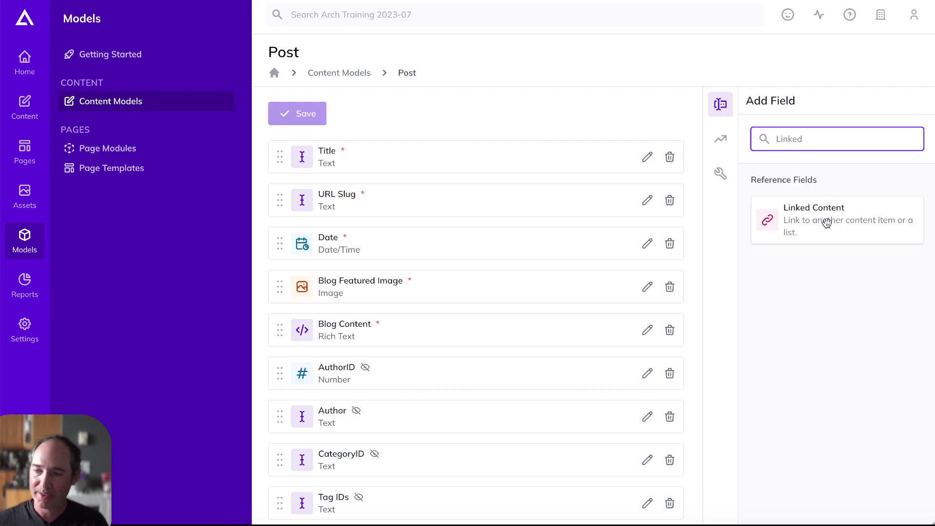
left_click_drag(829, 218, 445, 293)
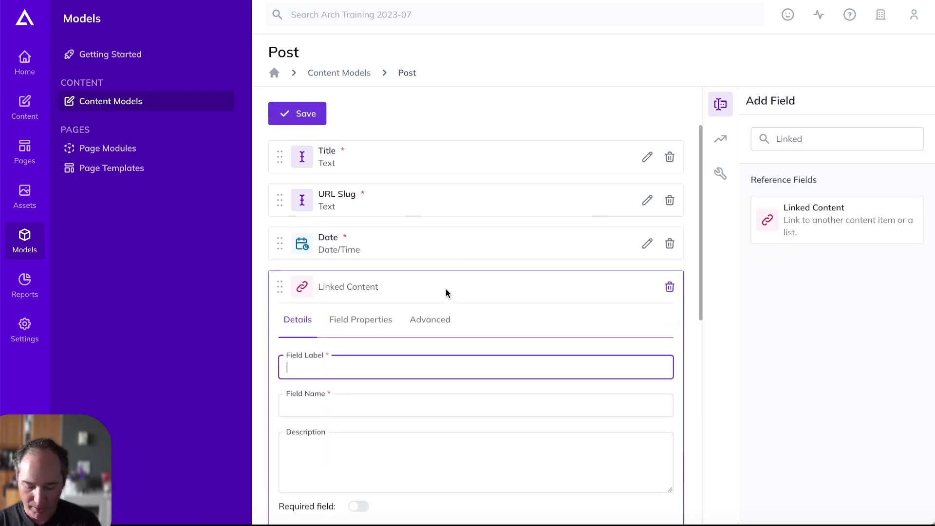
type("Cateo")
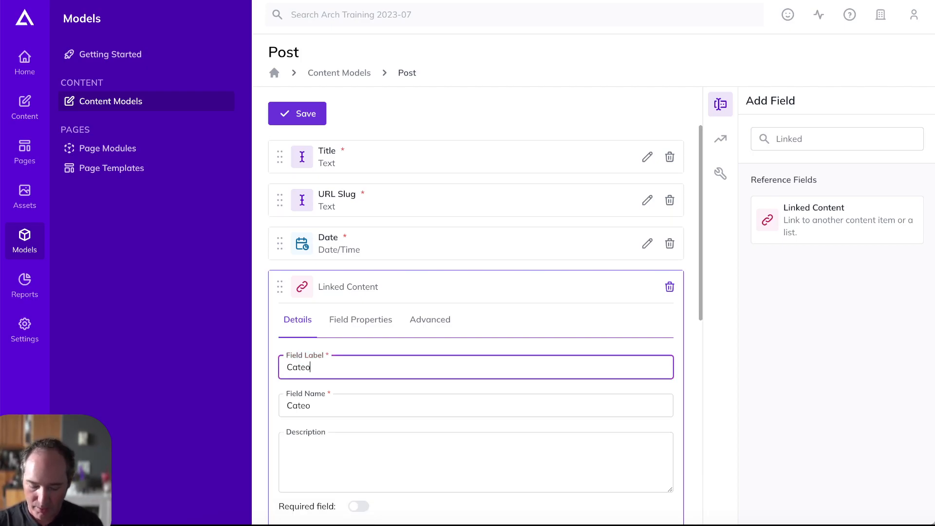
key("BackSpace")
type("gory")
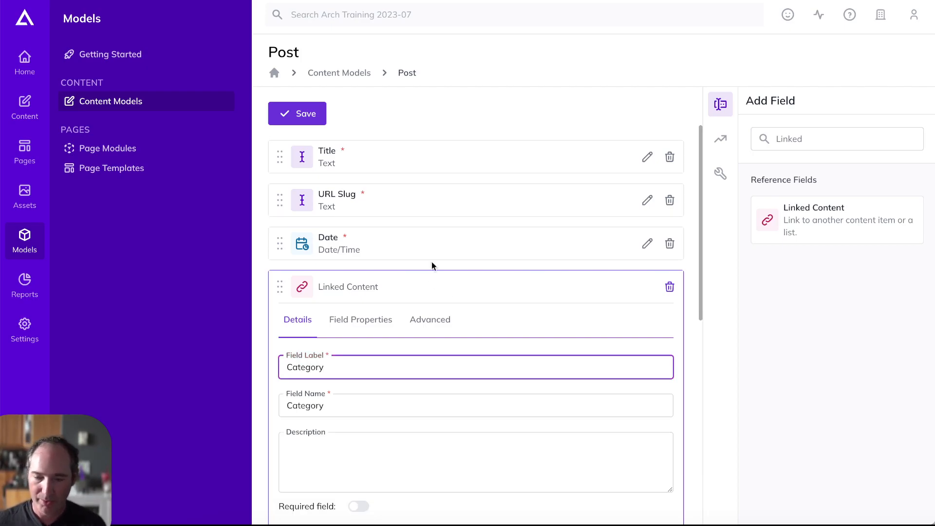
Step: Set the Category field's link type to Specific Item(s) from a List and its rendering to Dropdown List (Select One)
scroll(522, 259, "down", 3)
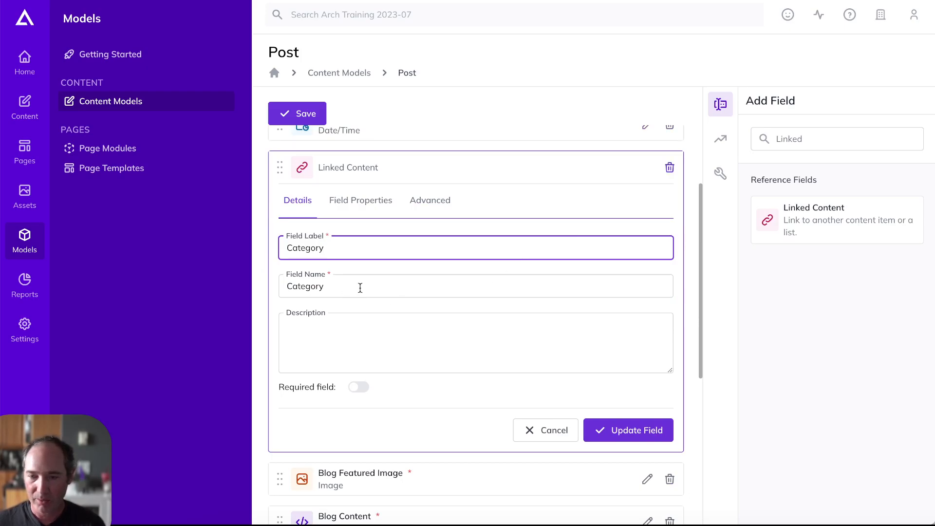
left_click(363, 206)
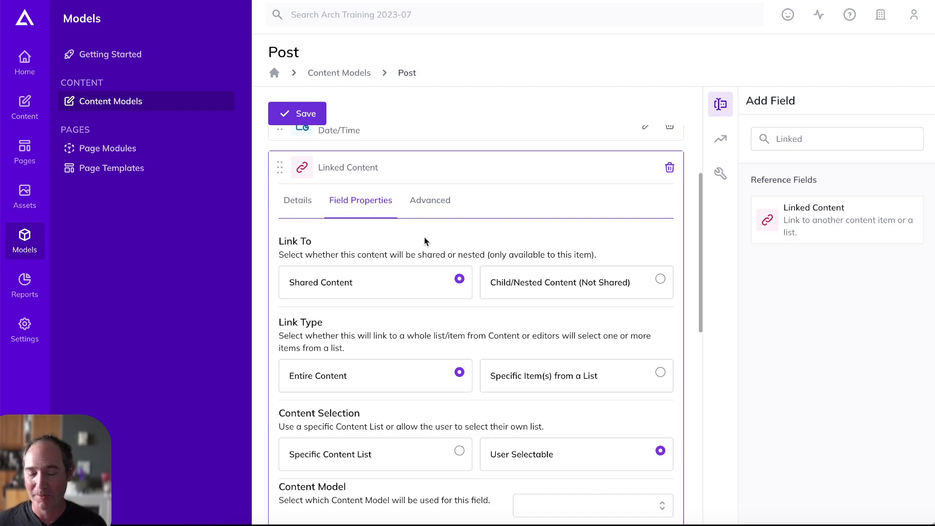
scroll(424, 242, "down", 1)
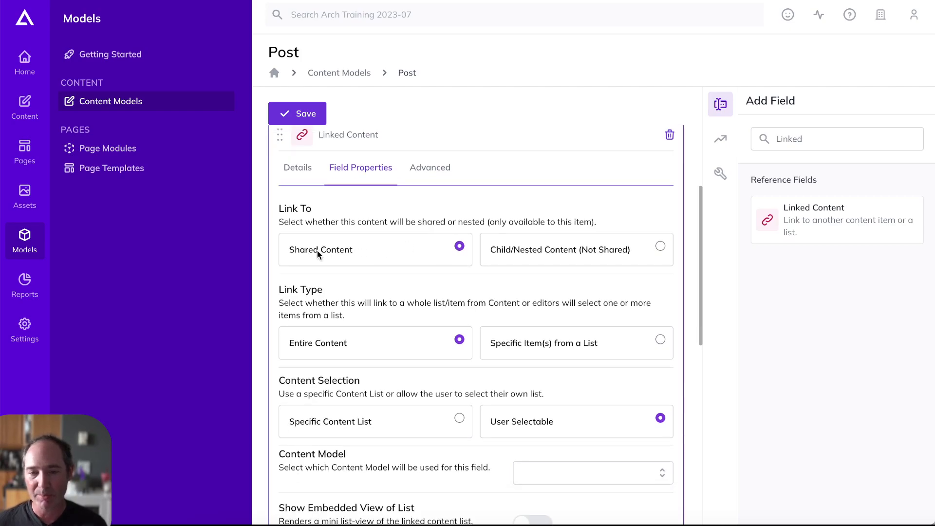
scroll(367, 252, "down", 1)
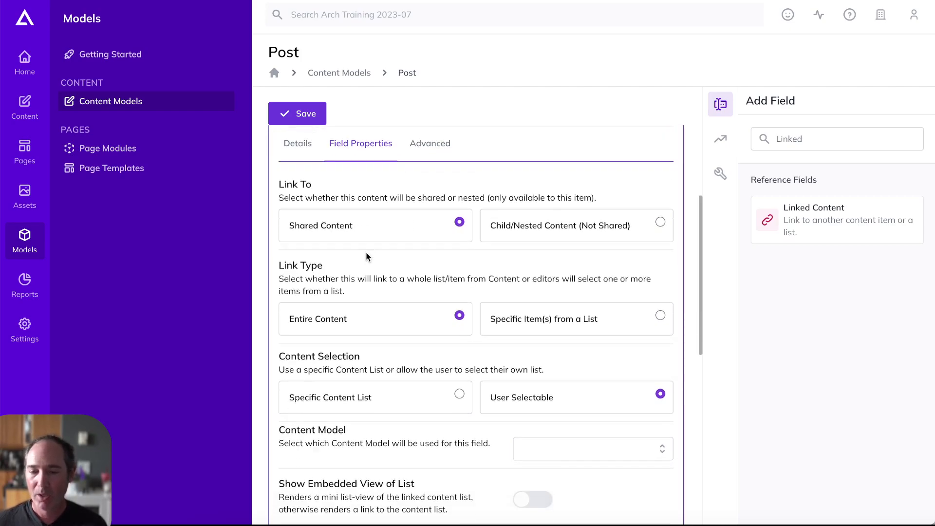
left_click(578, 312)
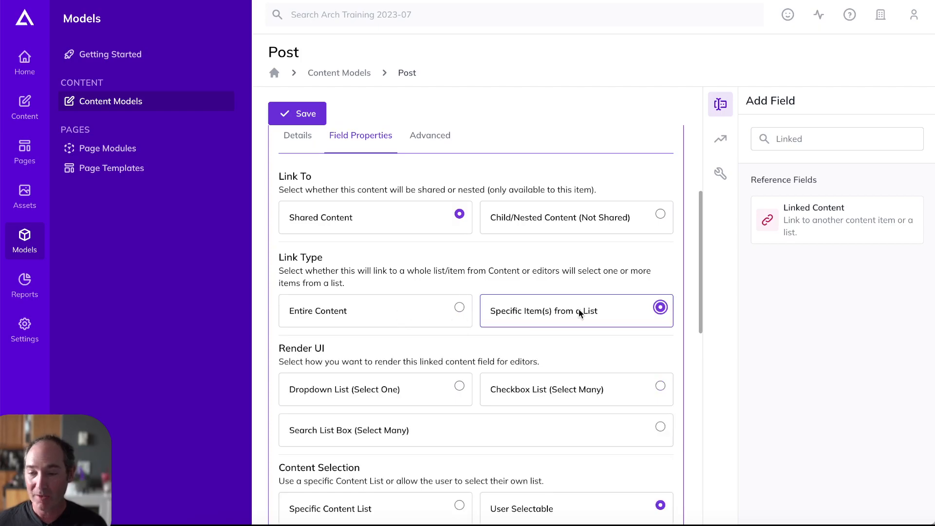
scroll(585, 297, "down", 1)
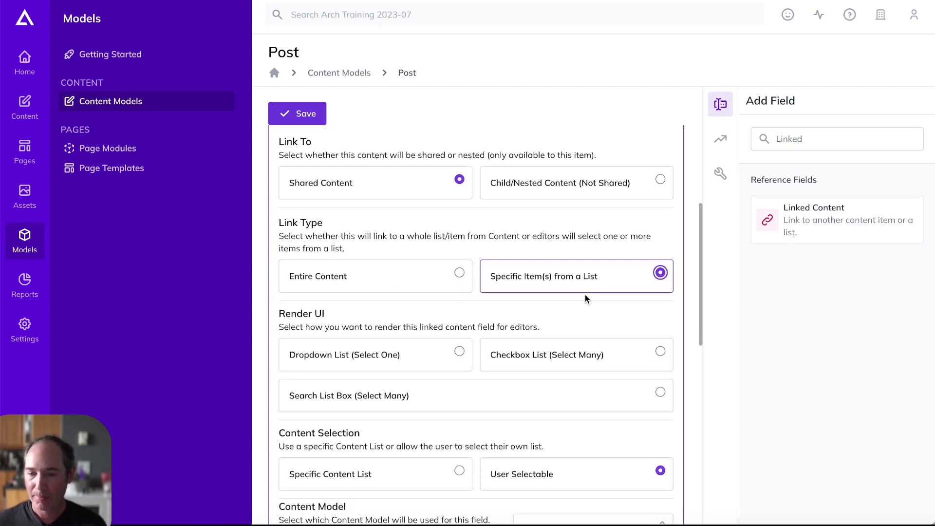
left_click(429, 348)
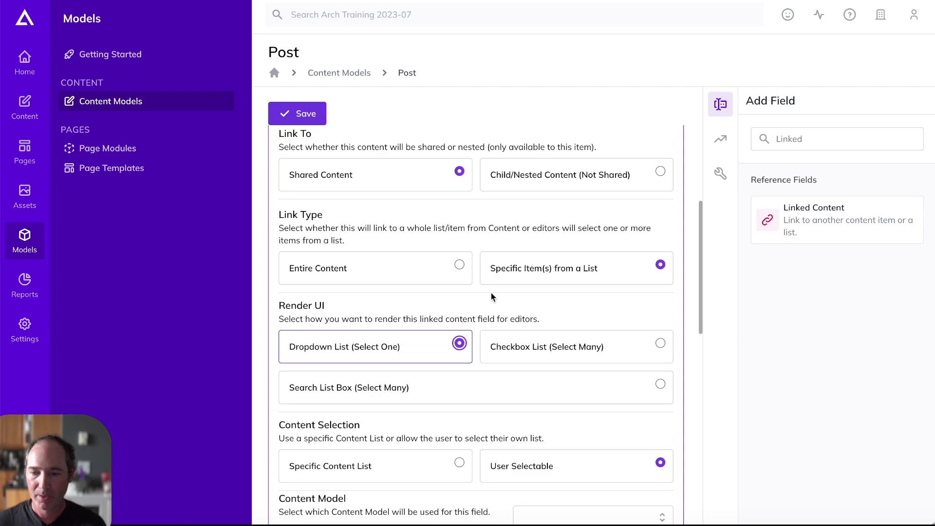
Step: Limit the Category field to a specific content list, referencing Blog Categories with Title as the visible column
scroll(491, 296, "down", 5)
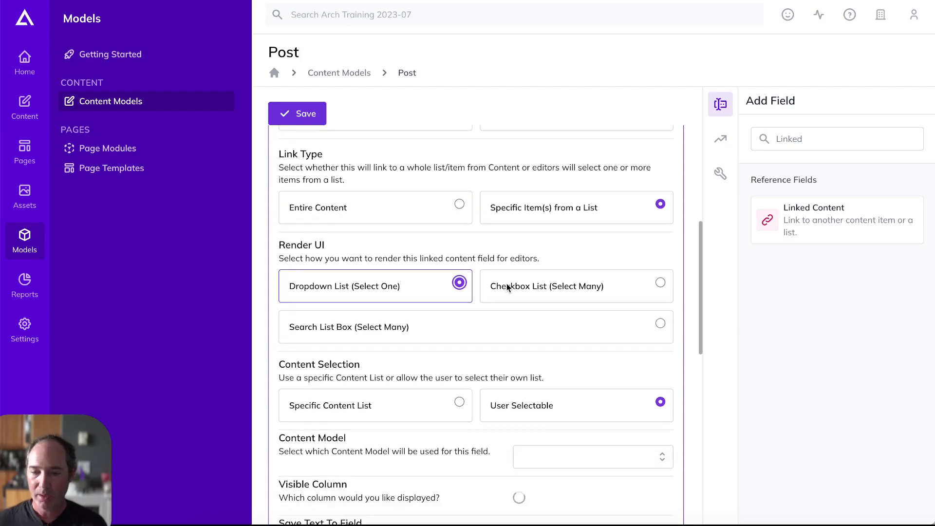
left_click(459, 342)
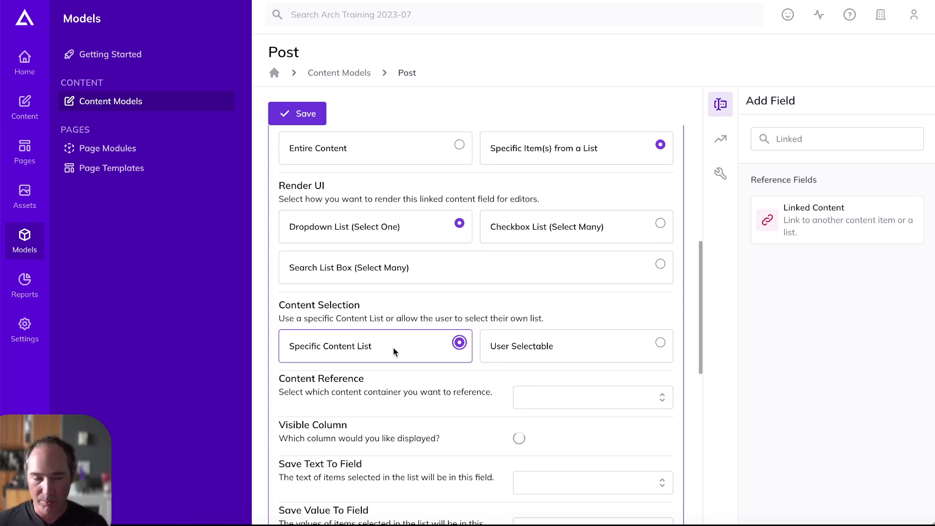
left_click(631, 394)
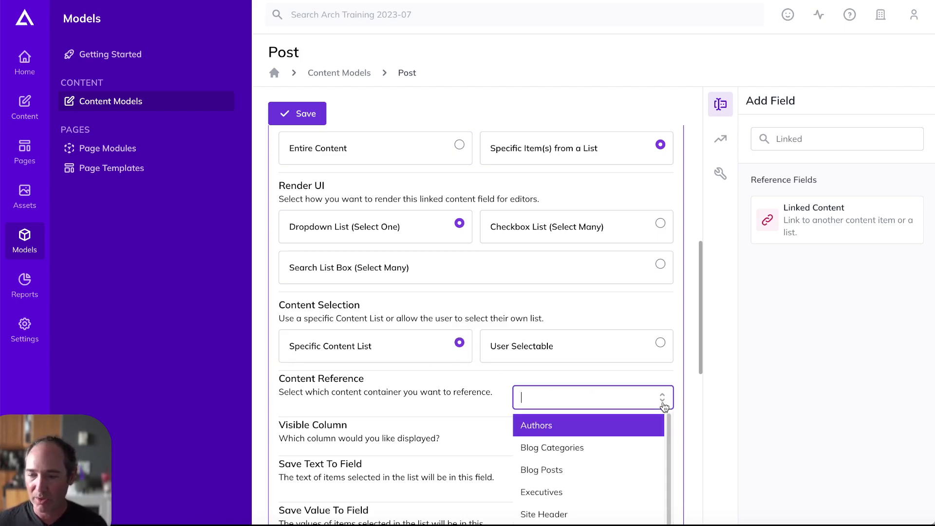
left_click(578, 446)
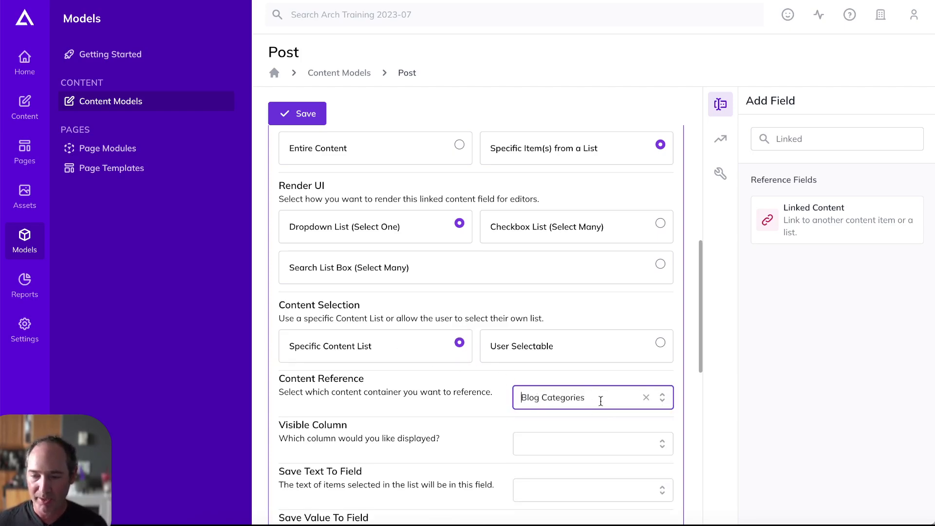
scroll(418, 381, "down", 1)
scroll(418, 378, "down", 4)
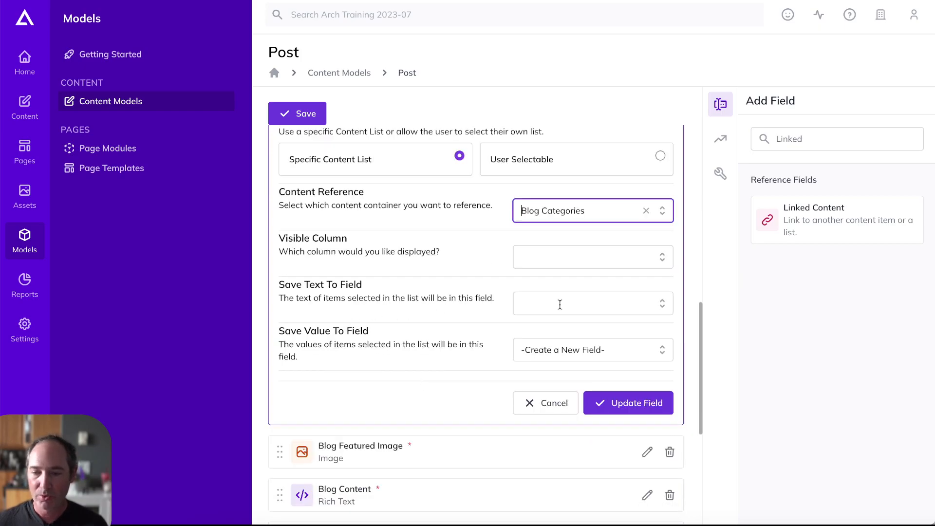
left_click(662, 259)
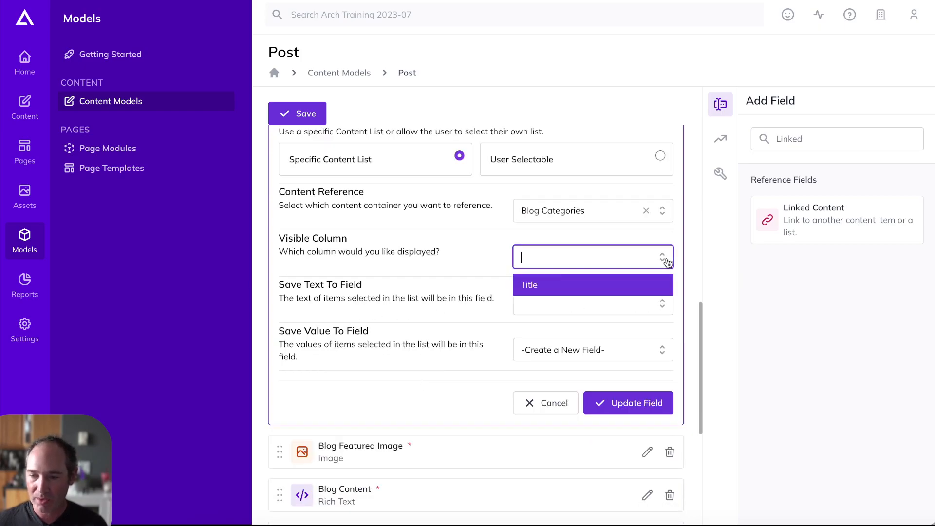
left_click(613, 281)
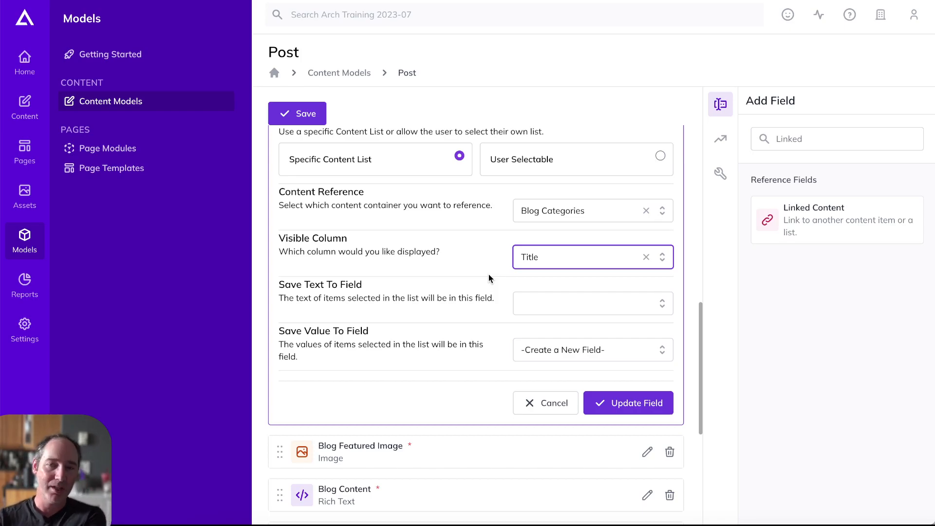
Step: Save the Category field's selected text to Category and its value to CategoryID, and apply the field settings
left_click(662, 304)
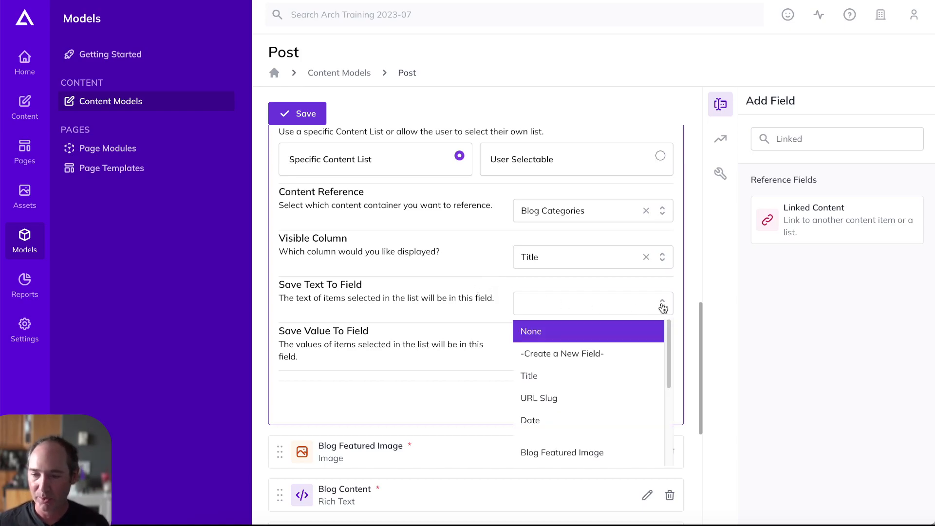
scroll(617, 349, "down", 5)
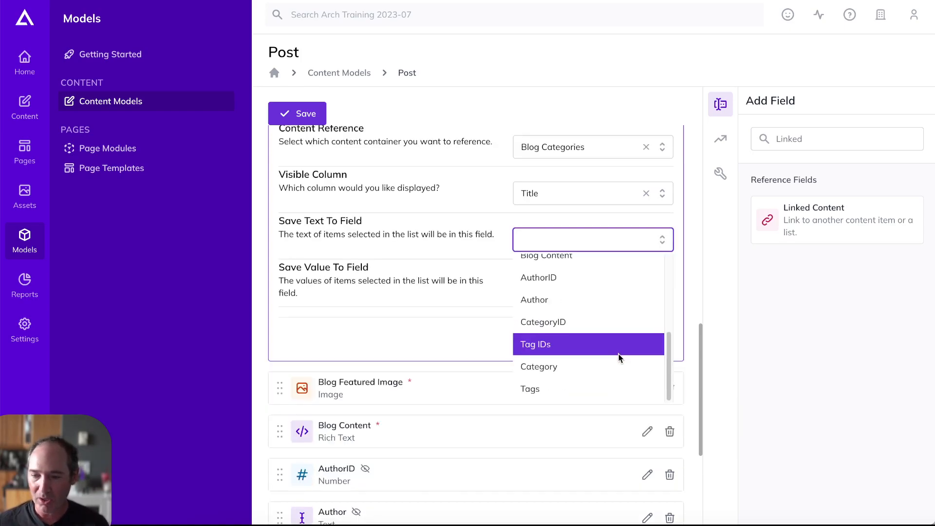
left_click(608, 363)
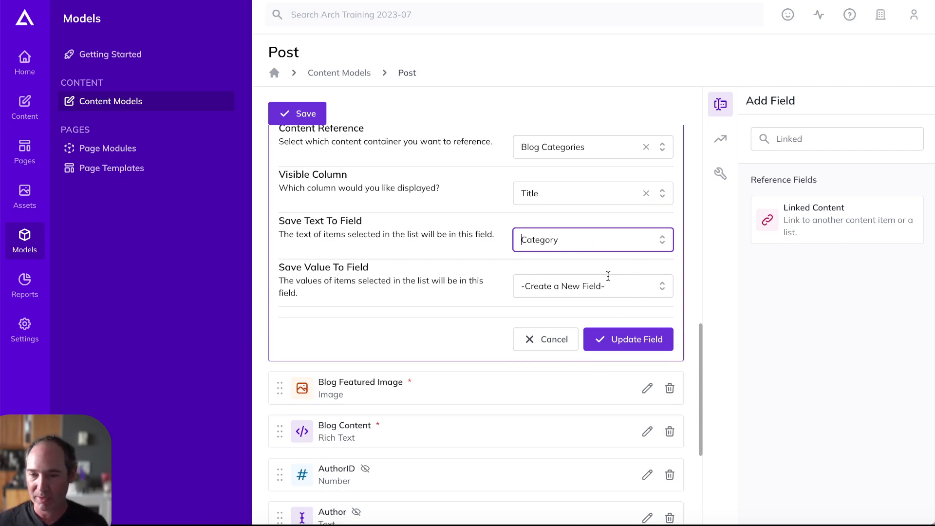
left_click(662, 289)
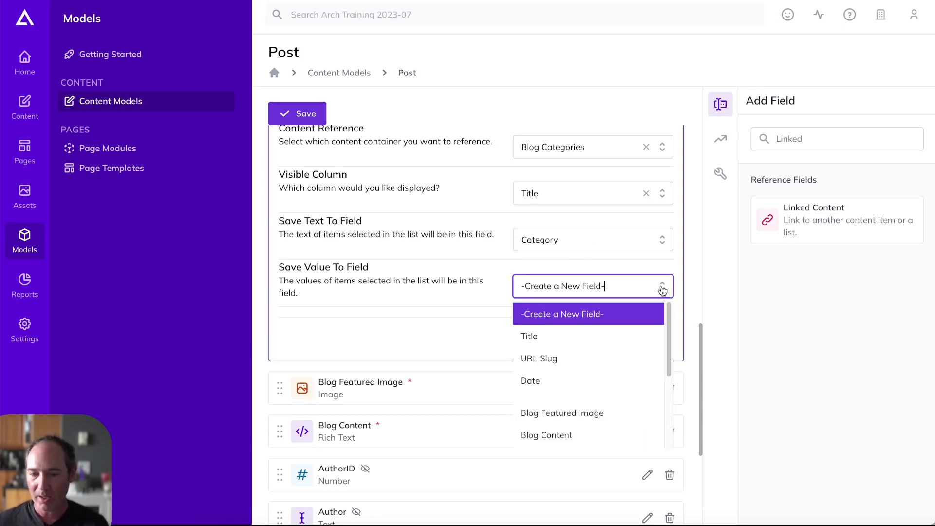
scroll(609, 335, "down", 3)
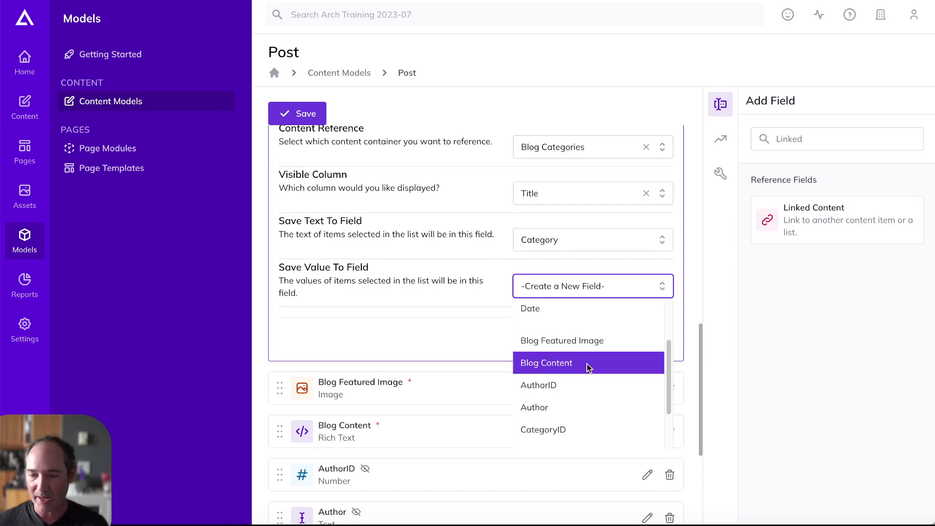
left_click(553, 430)
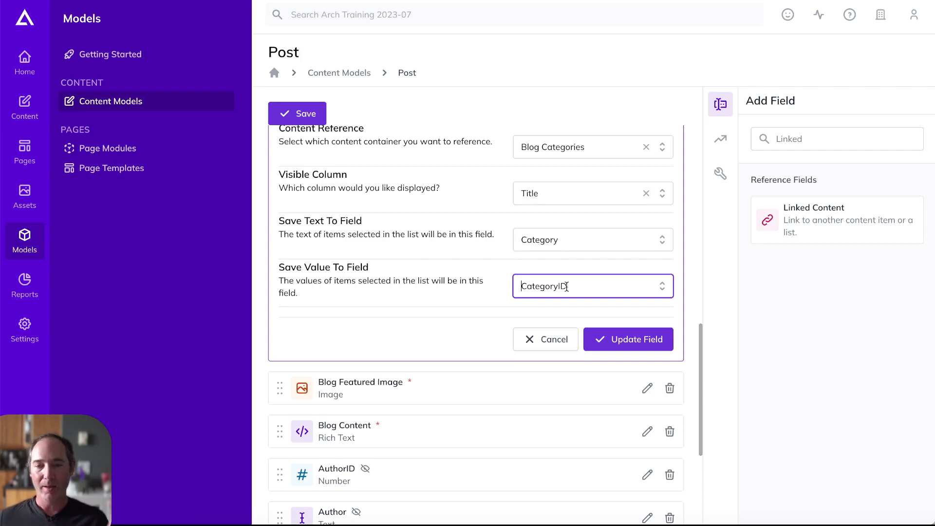
left_click(628, 335)
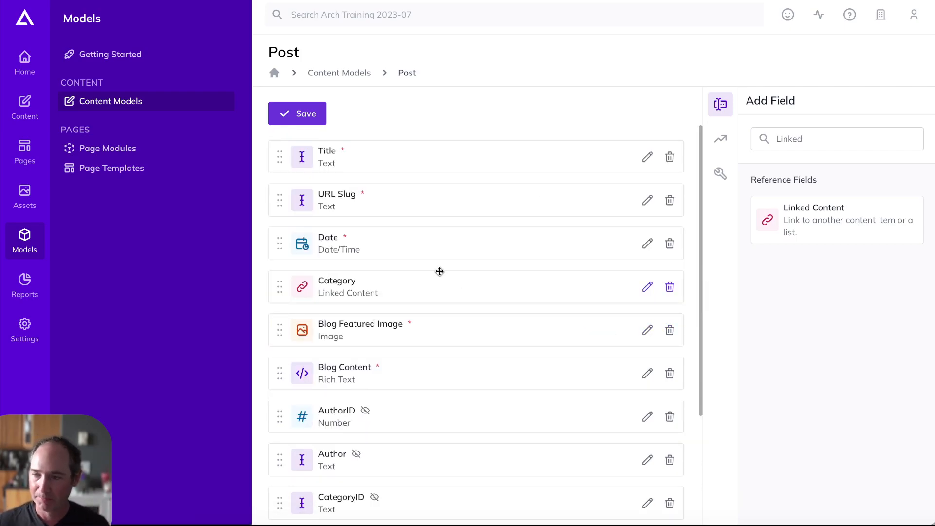
Step: Add a Linked Content field labelled Author below the Category field and link it to Shared Content
left_click_drag(843, 214, 489, 328)
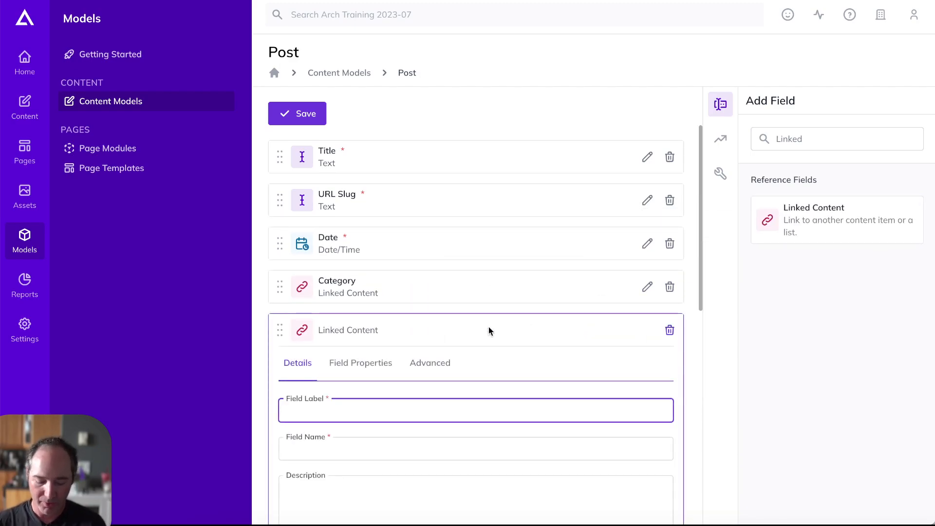
type("Author")
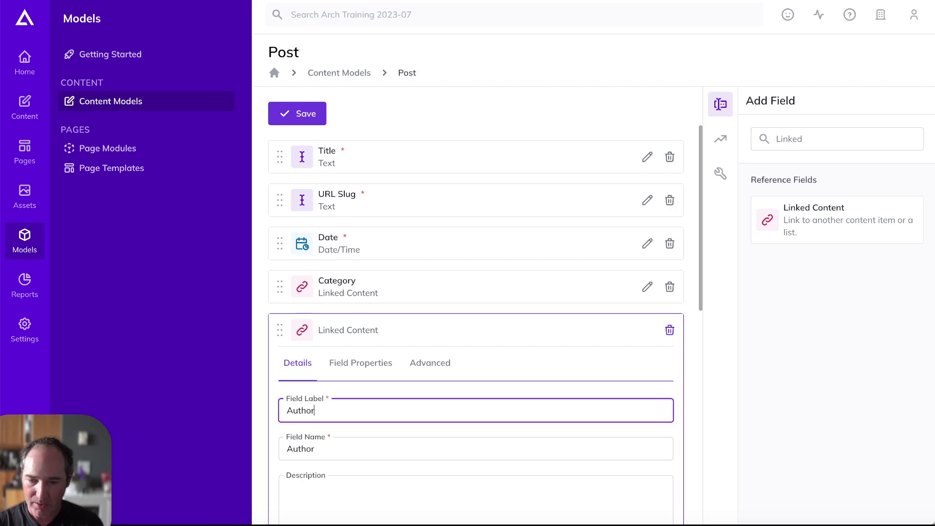
scroll(558, 250, "down", 4)
left_click(362, 188)
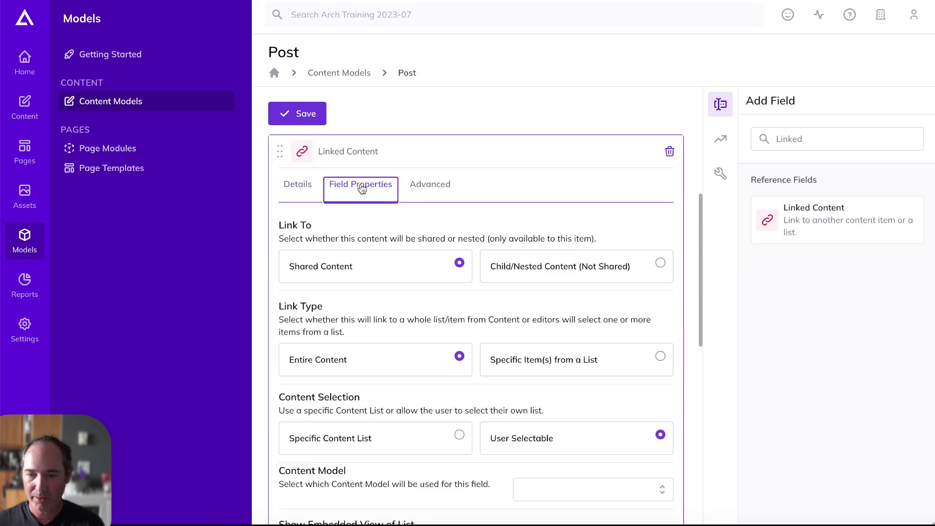
left_click(413, 268)
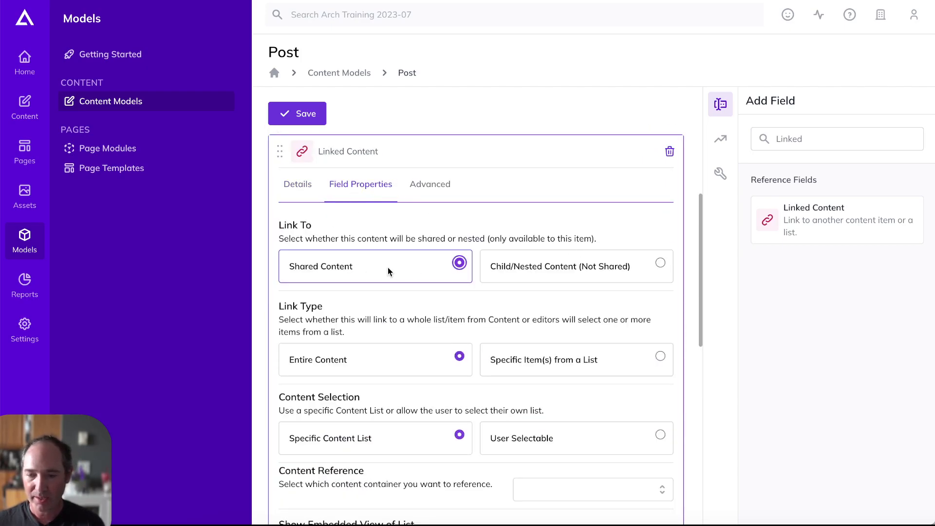
Step: Set the Author field's link type to Specific Item(s) from a List and its rendering to Dropdown List (Select One)
left_click(558, 361)
scroll(584, 358, "down", 1)
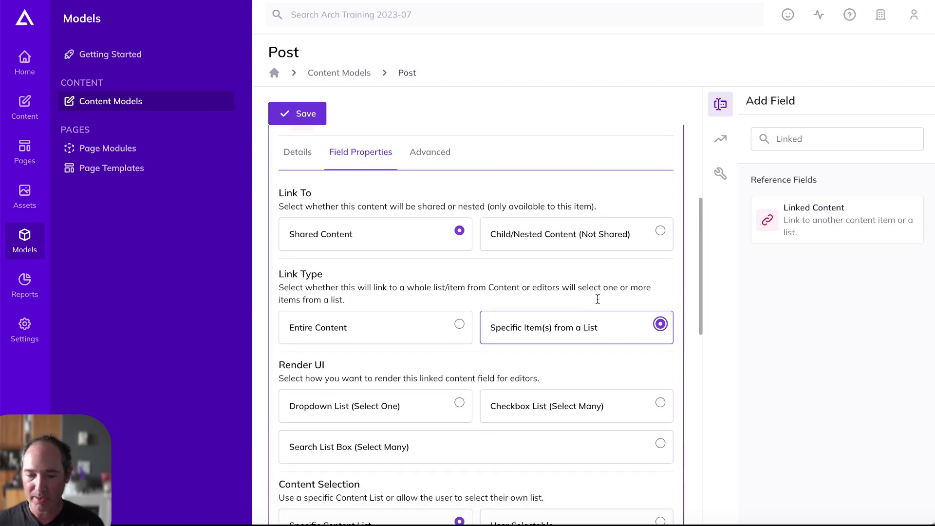
left_click(385, 406)
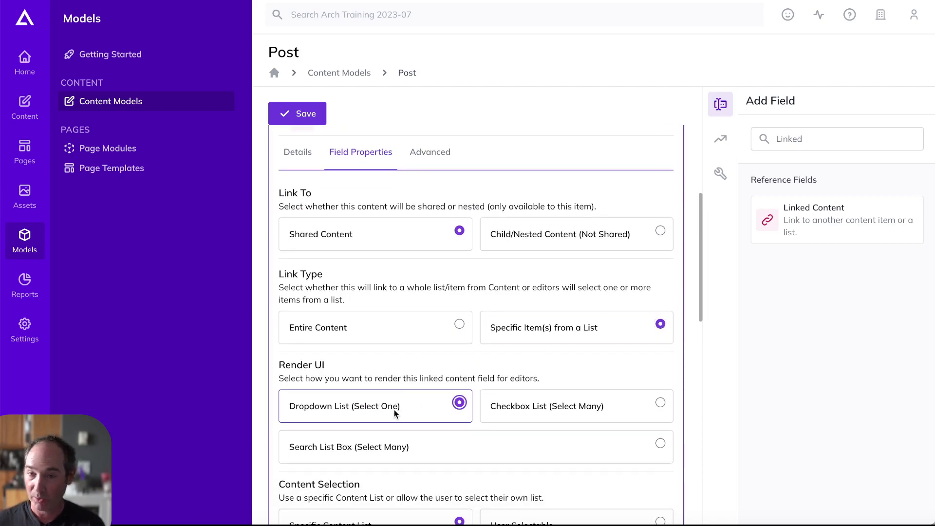
Step: Reference the Authors content list in the Author field, with Name as the visible column
scroll(456, 284, "down", 3)
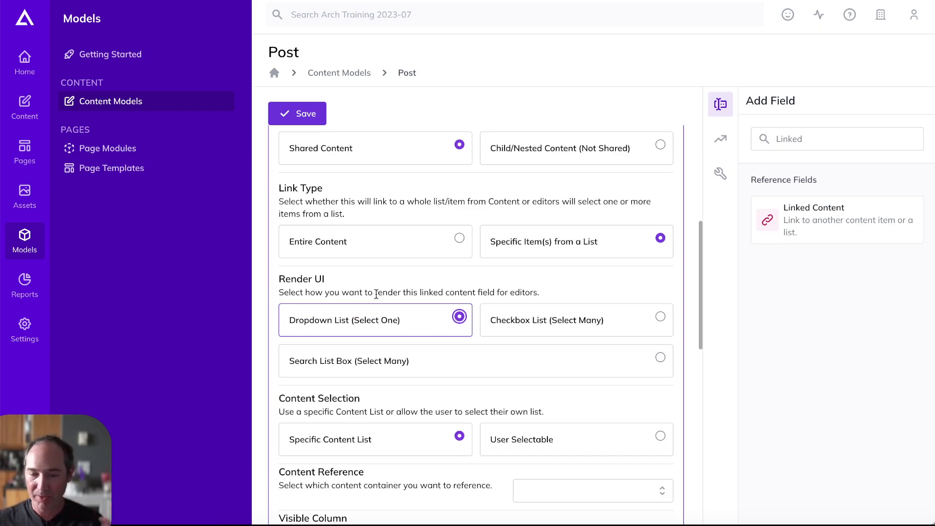
scroll(429, 295, "down", 6)
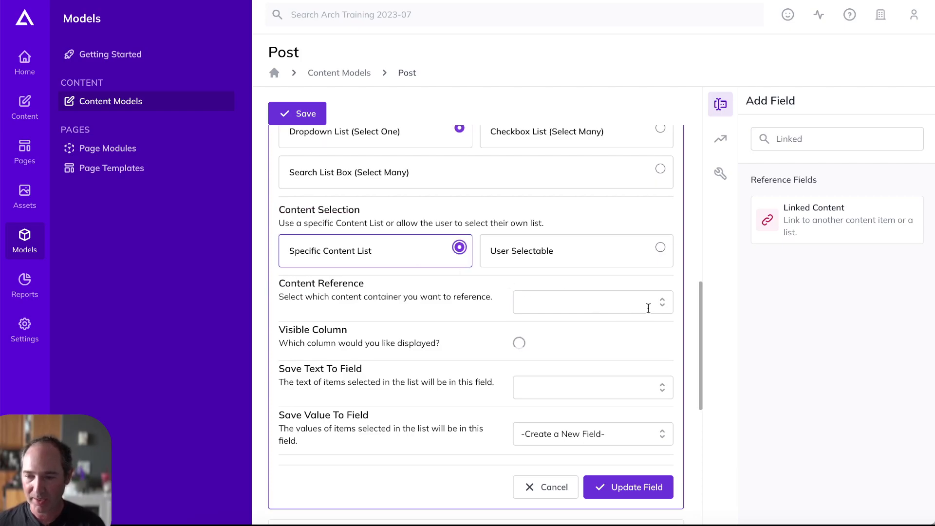
left_click(663, 305)
left_click(566, 334)
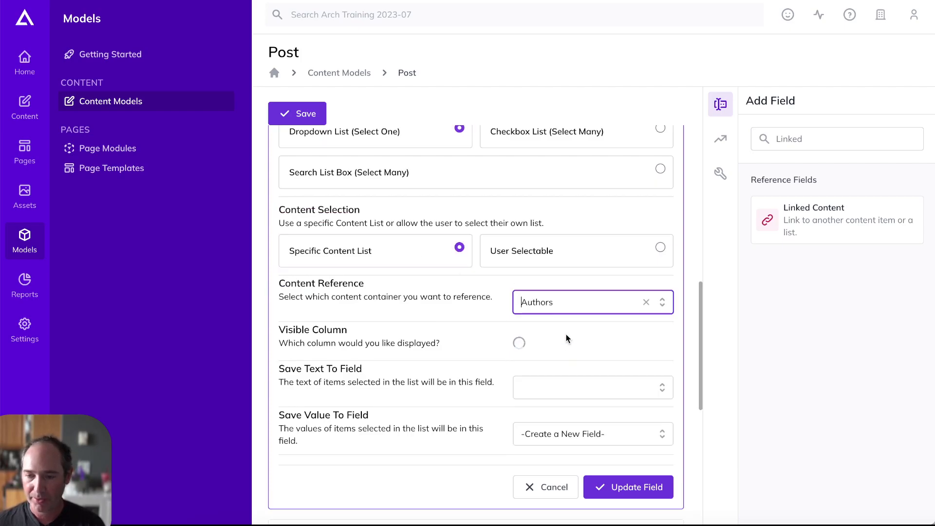
left_click(663, 388)
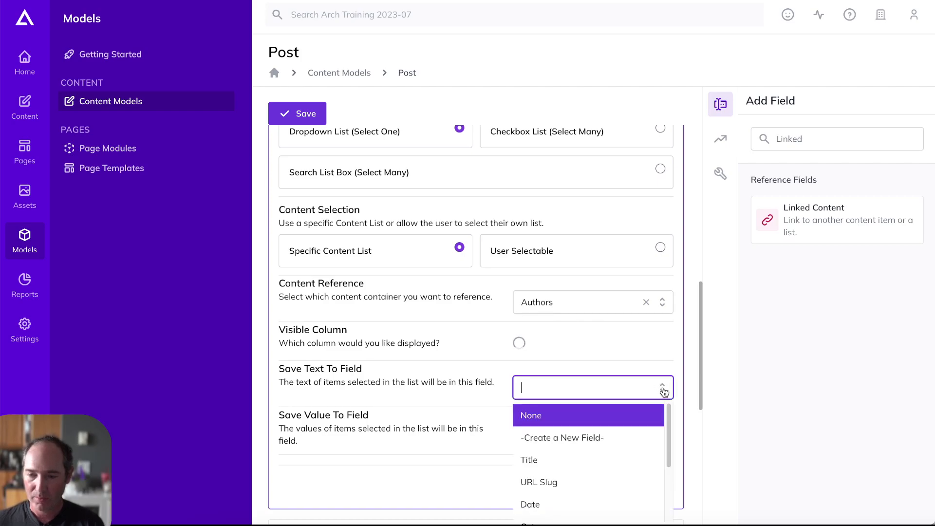
left_click(467, 386)
left_click(660, 355)
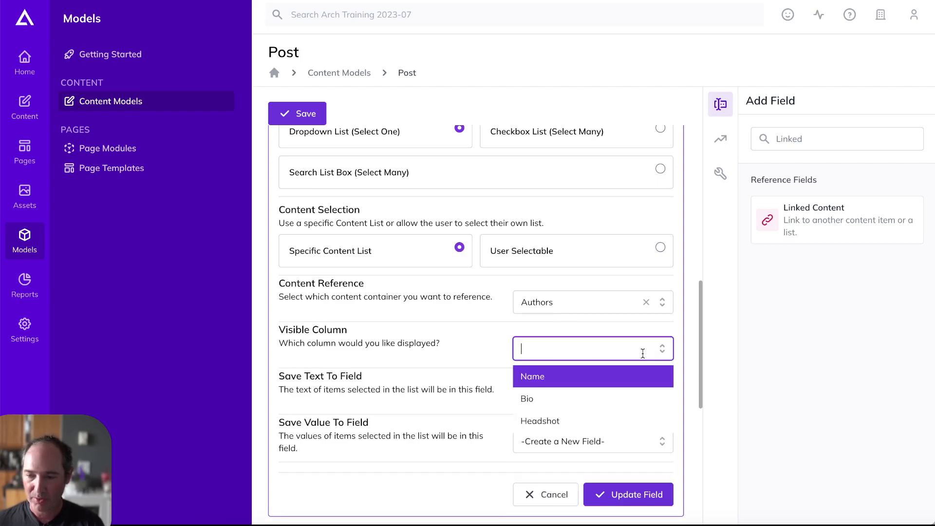
left_click(569, 378)
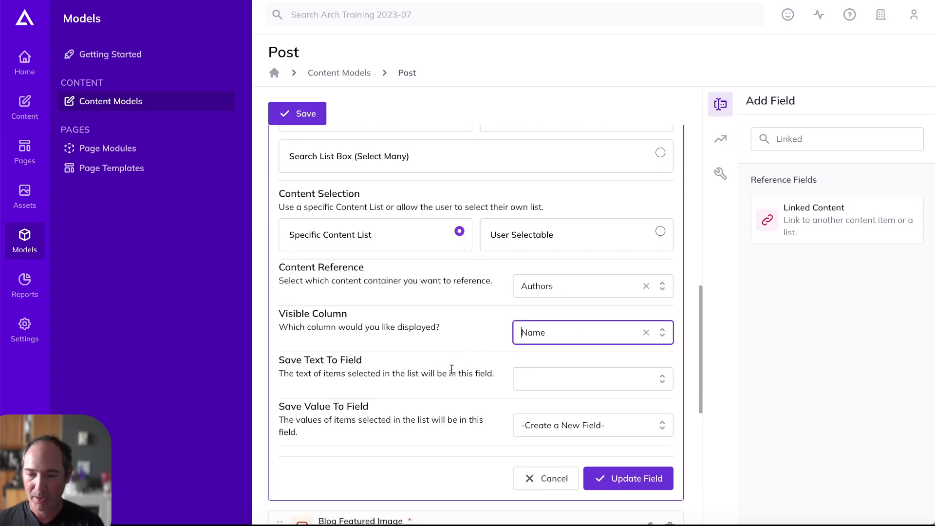
Step: Save the Author field's selected text to Author and its value to AuthorID, and apply the field settings
left_click(665, 381)
scroll(615, 437, "down", 4)
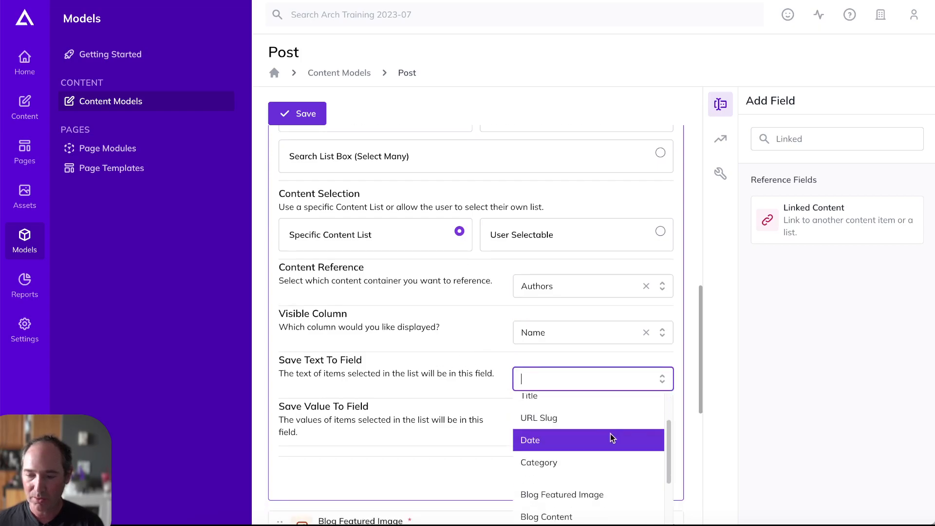
left_click(534, 505)
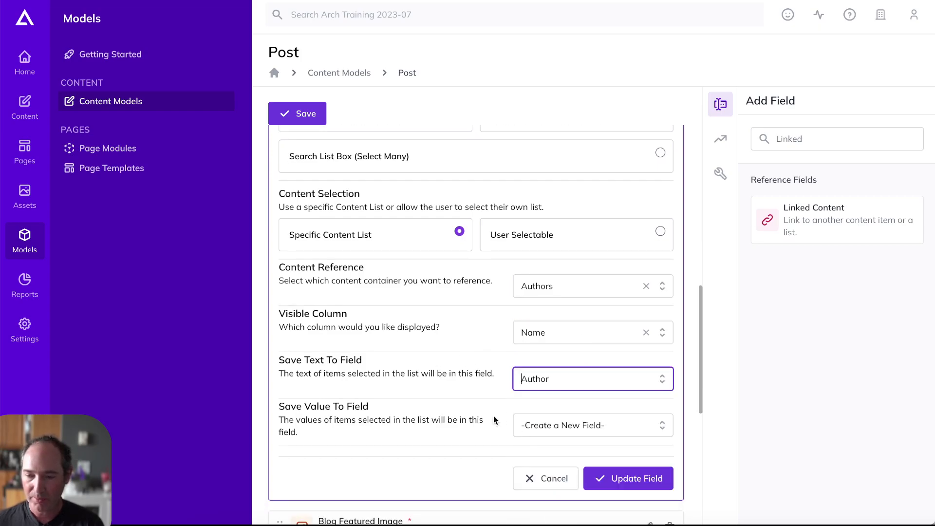
left_click(660, 429)
scroll(584, 451, "down", 2)
scroll(583, 452, "down", 2)
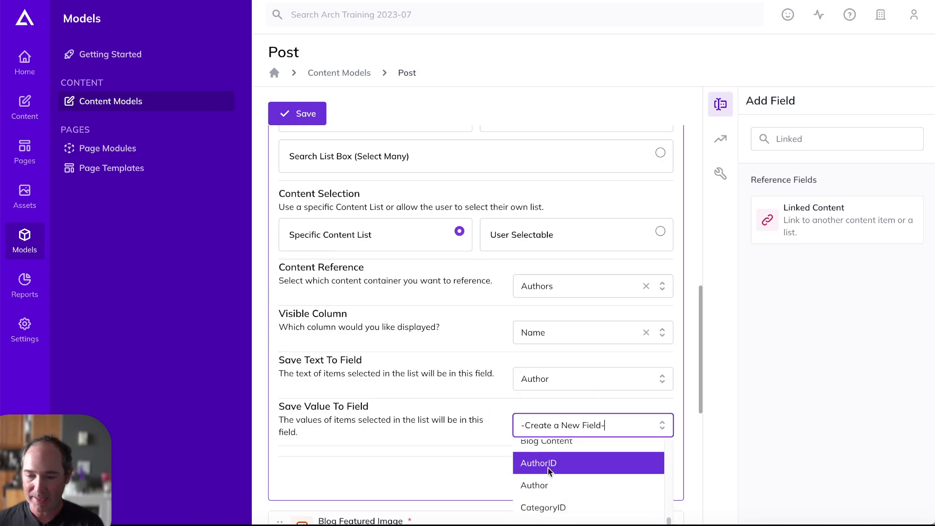
left_click(549, 468)
left_click(452, 437)
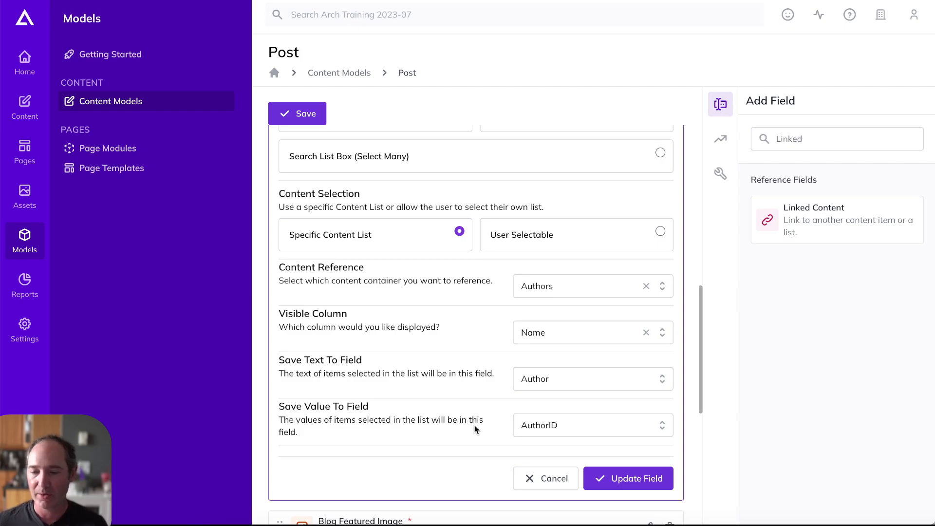
left_click(625, 487)
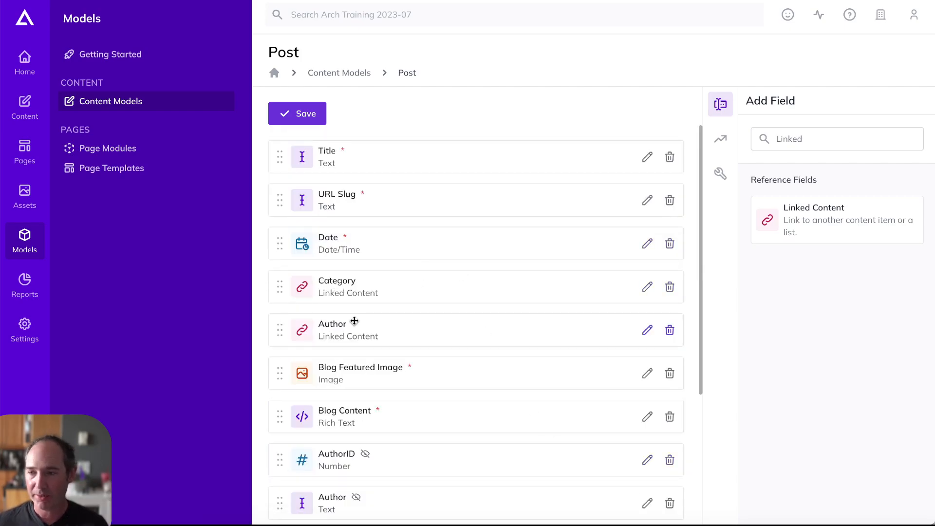
Step: Add a Linked Content field labelled Tags below the Author field and link it to Shared Content
left_click_drag(764, 217, 507, 379)
type("Tags")
left_click(364, 408)
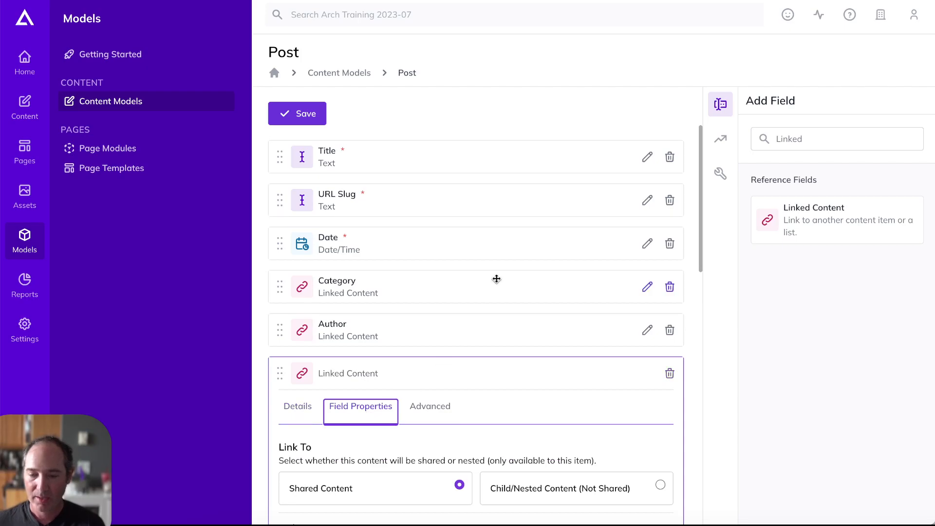
scroll(490, 288, "down", 2)
left_click(350, 409)
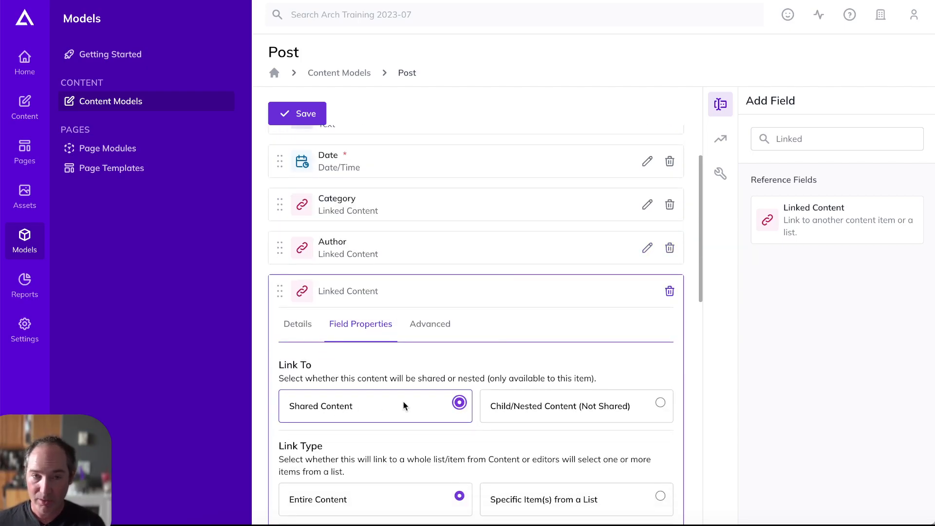
Step: Set the Tags field's link type to Specific Item(s) from a List and its rendering to Checkbox List (Select Many)
scroll(469, 309, "down", 1)
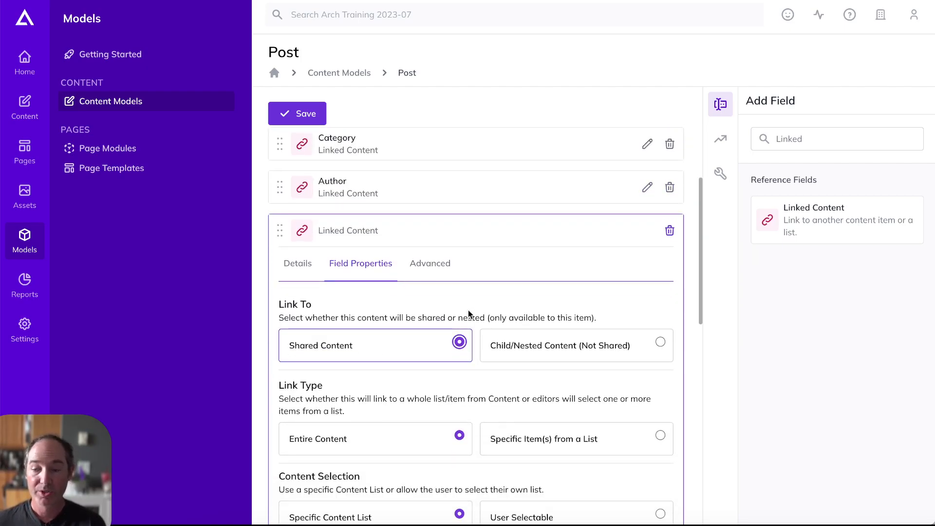
left_click(567, 436)
scroll(583, 336, "down", 1)
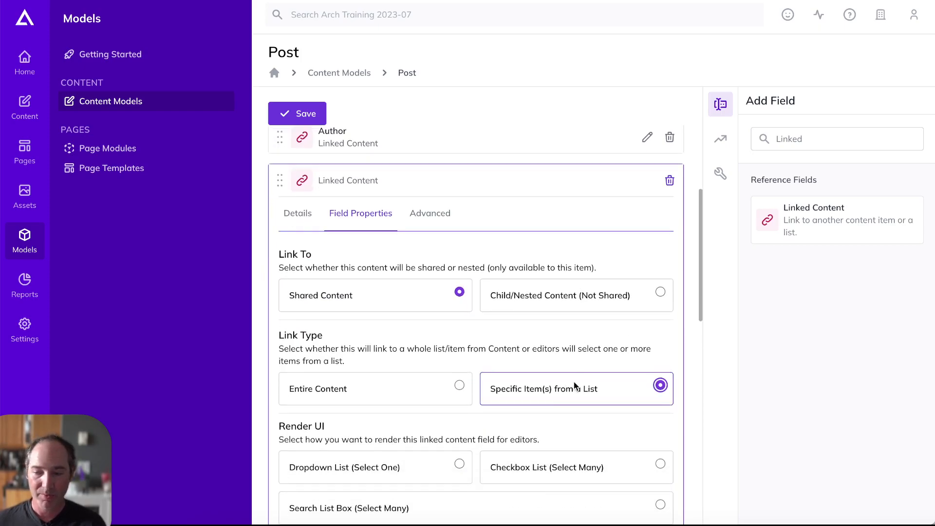
scroll(571, 355, "down", 1)
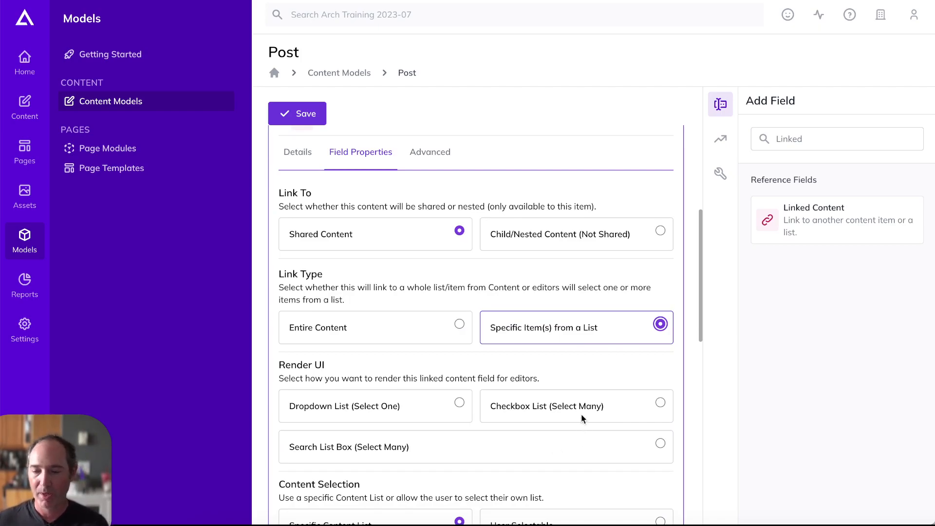
left_click(564, 408)
Step: Reference the Tags content list in the Tags field, with Title as the visible column
scroll(595, 404, "down", 1)
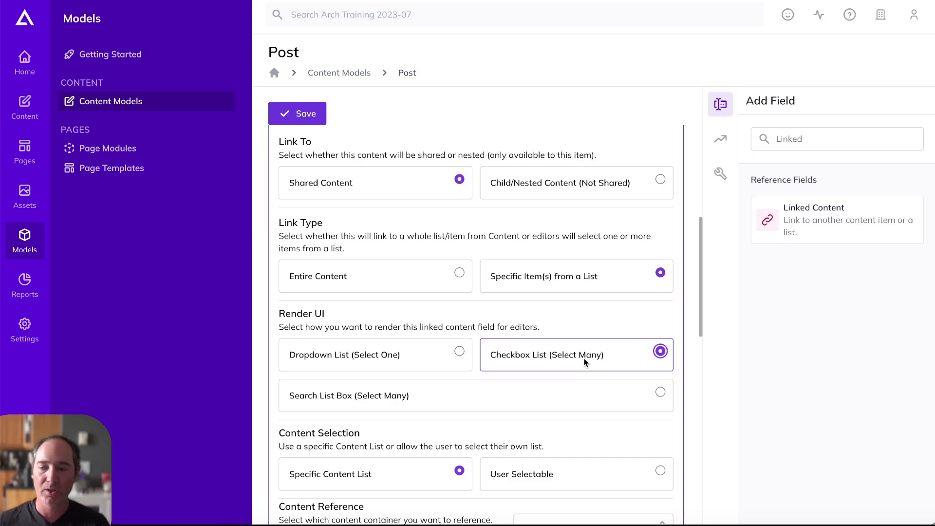
scroll(600, 356, "down", 1)
scroll(578, 312, "down", 2)
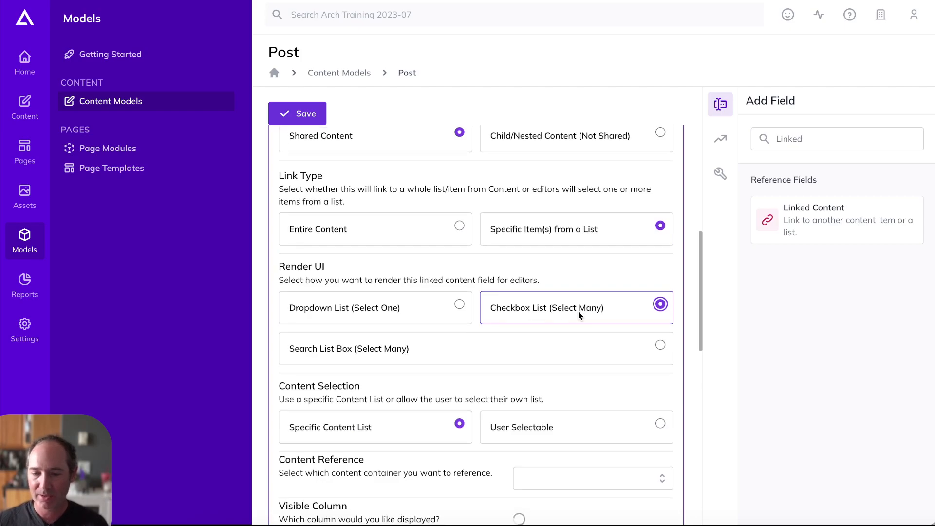
left_click(669, 420)
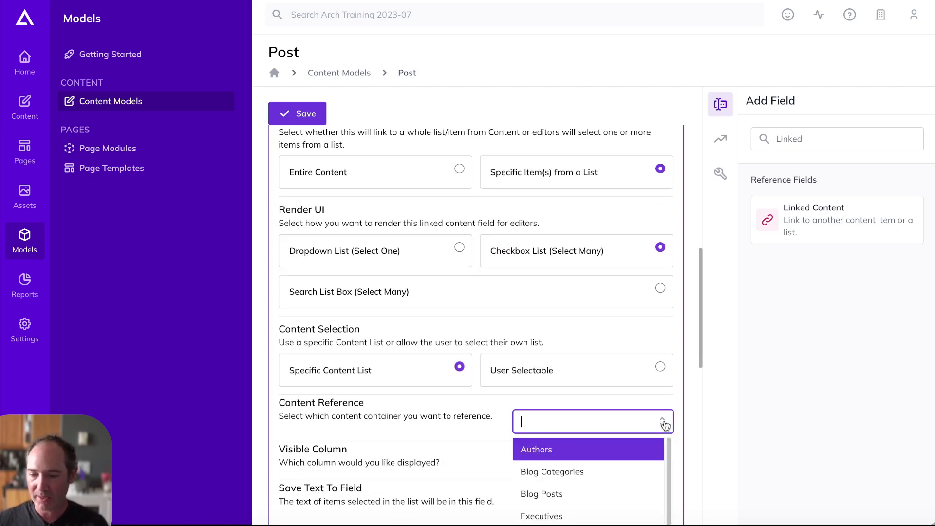
scroll(495, 405, "down", 2)
left_click(546, 494)
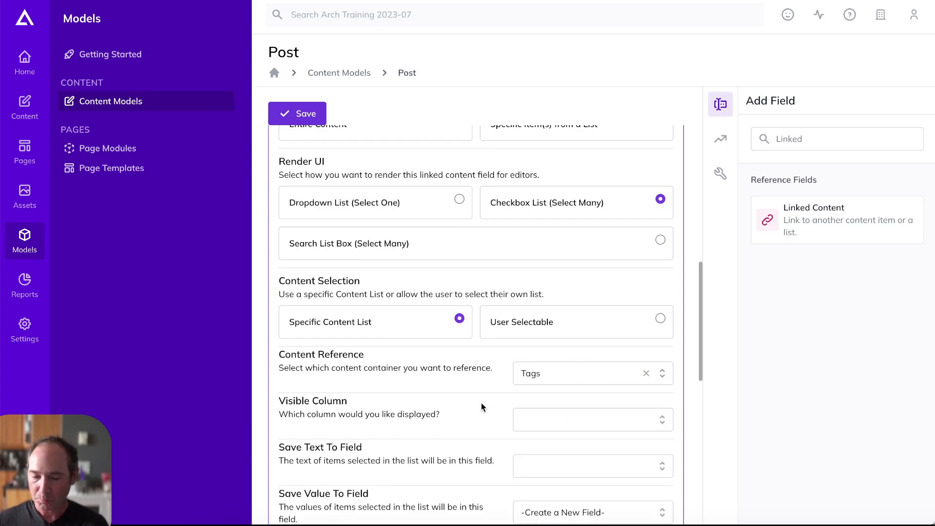
left_click(668, 420)
left_click(566, 448)
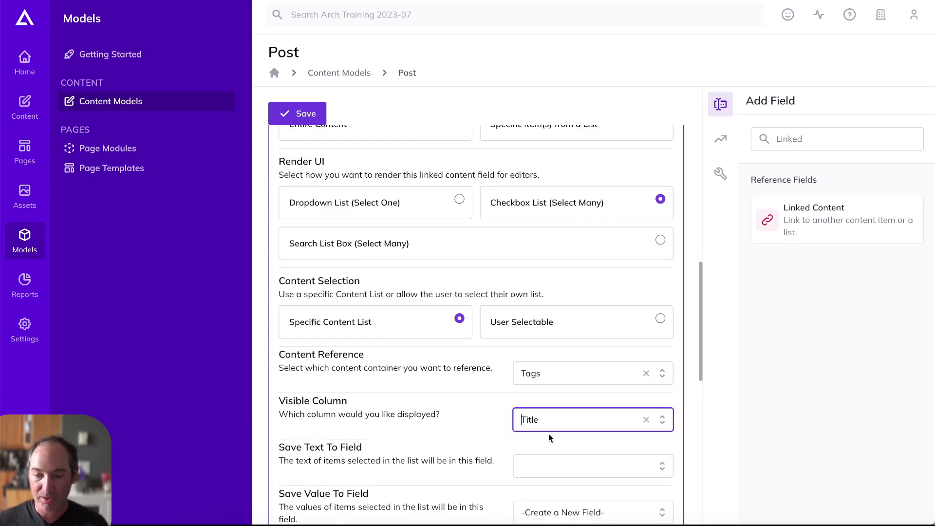
Step: Save the Tags field's selected text to Tags and its value to Tag IDs
scroll(557, 441, "down", 2)
left_click(666, 415)
scroll(578, 454, "down", 5)
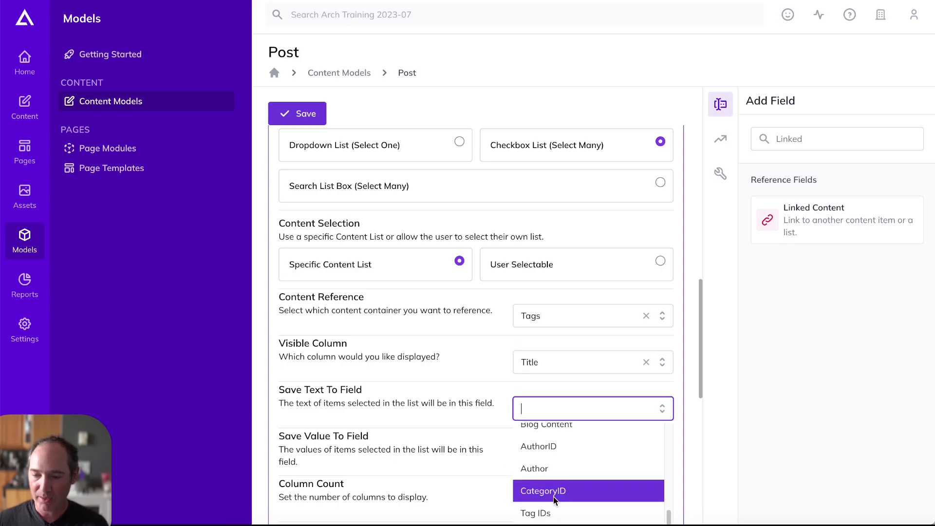
scroll(575, 487, "down", 5)
left_click(563, 475)
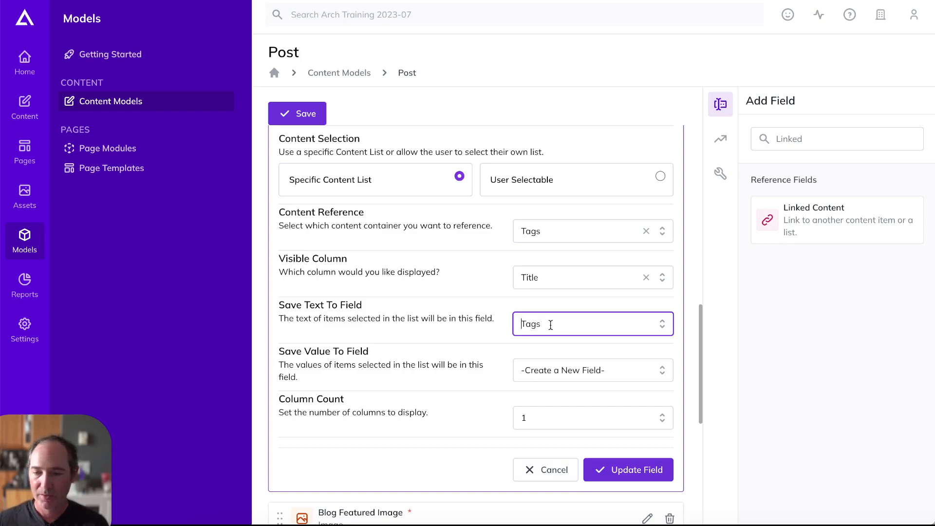
left_click(662, 370)
scroll(574, 426, "down", 5)
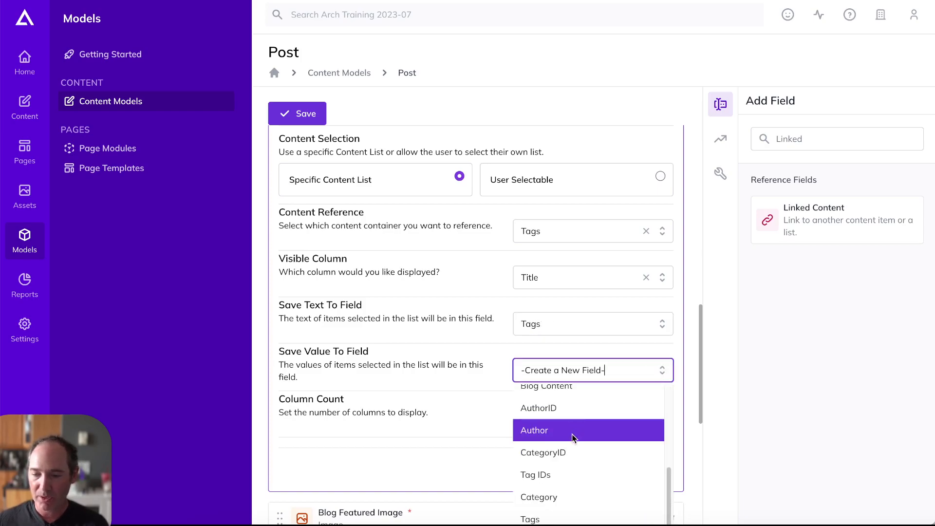
left_click(551, 474)
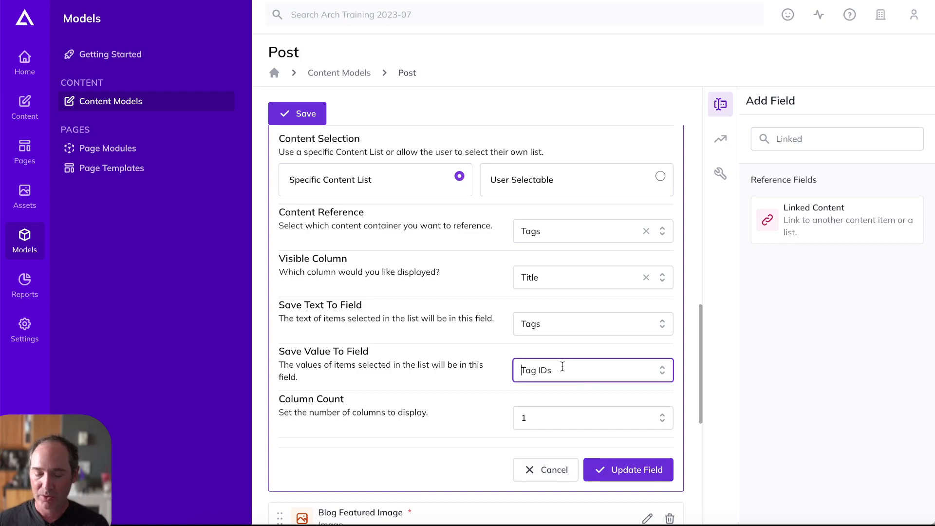
Step: Keep the Tags field's column count at 1, apply the field settings and save the Post model
scroll(462, 403, "down", 1)
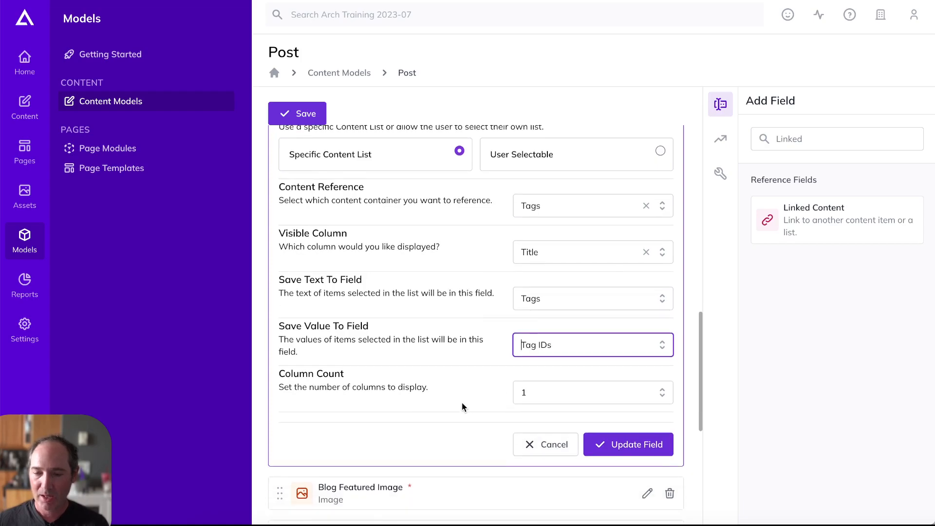
left_click(665, 385)
left_click(481, 380)
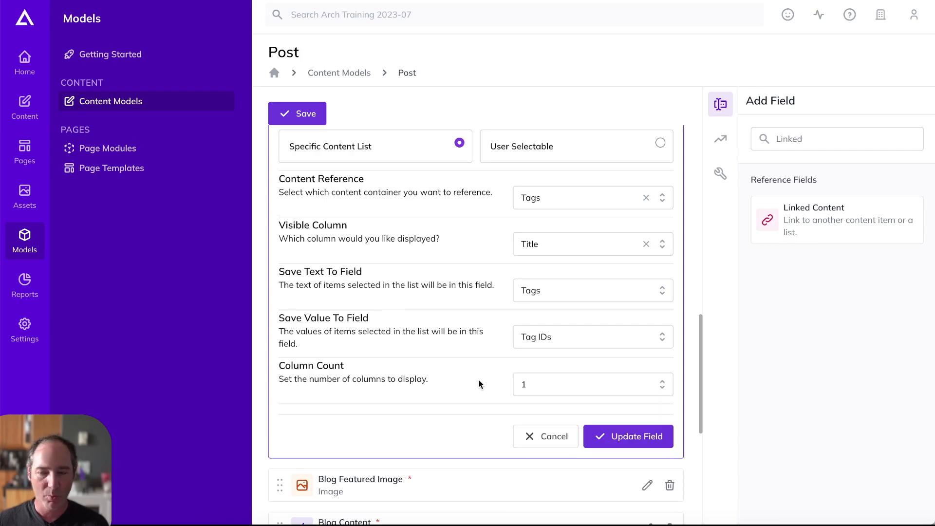
left_click(621, 434)
left_click(301, 117)
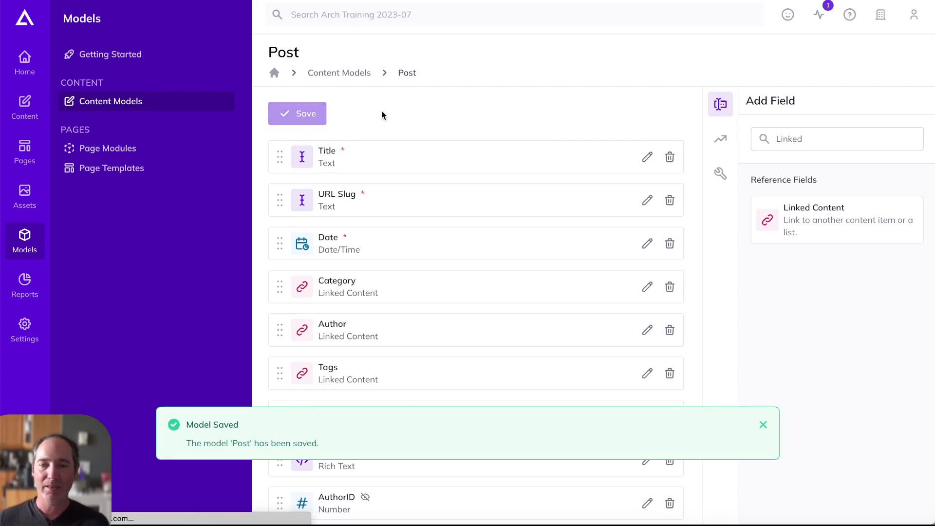
Step: Open the Blog Posts list from the Post model's usage and start a new item titled My Blog Post with URL slug post
left_click(721, 139)
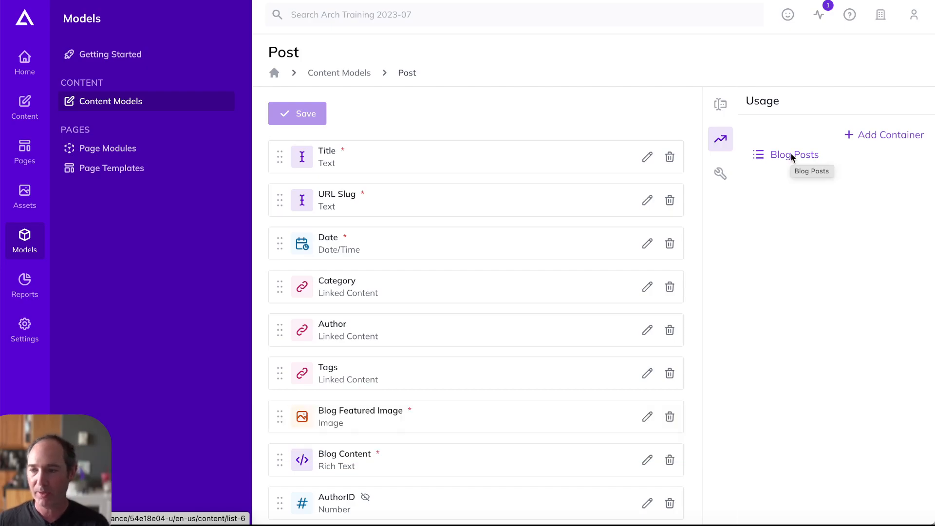
left_click(793, 157)
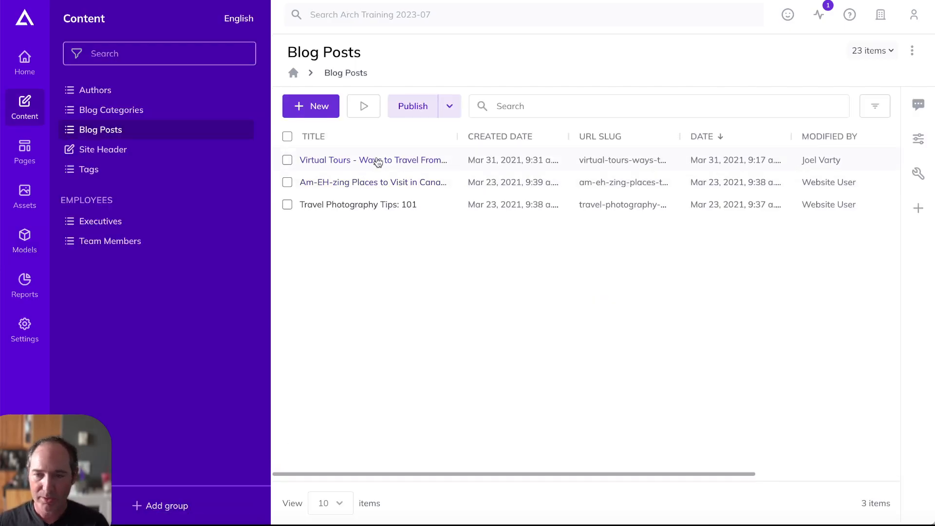
left_click(307, 107)
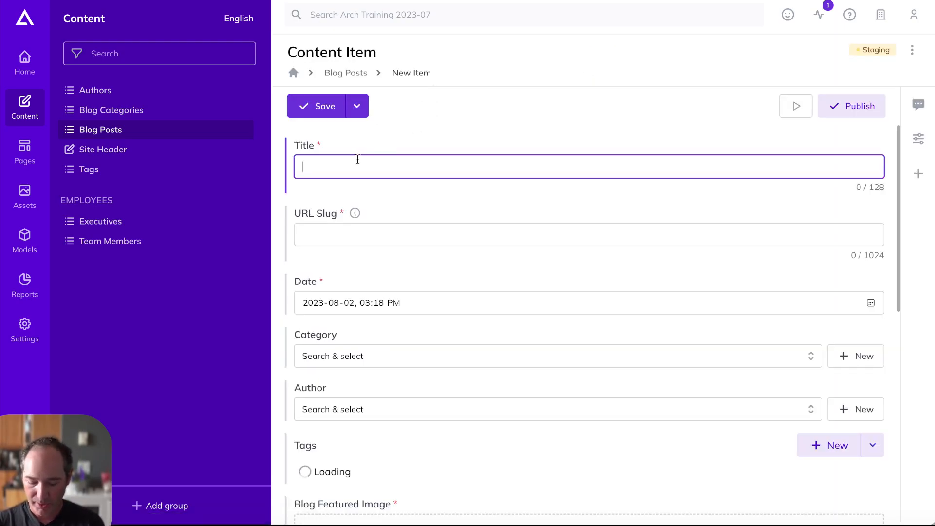
type("My Blog Post")
key("Tab")
type("post")
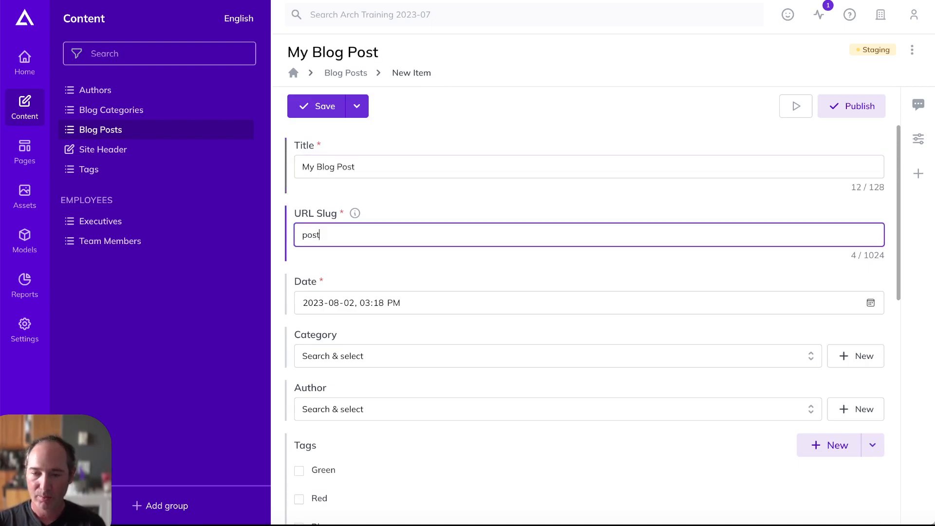
Step: Keep August 2, 2023 as the blog post's date
scroll(487, 209, "down", 2)
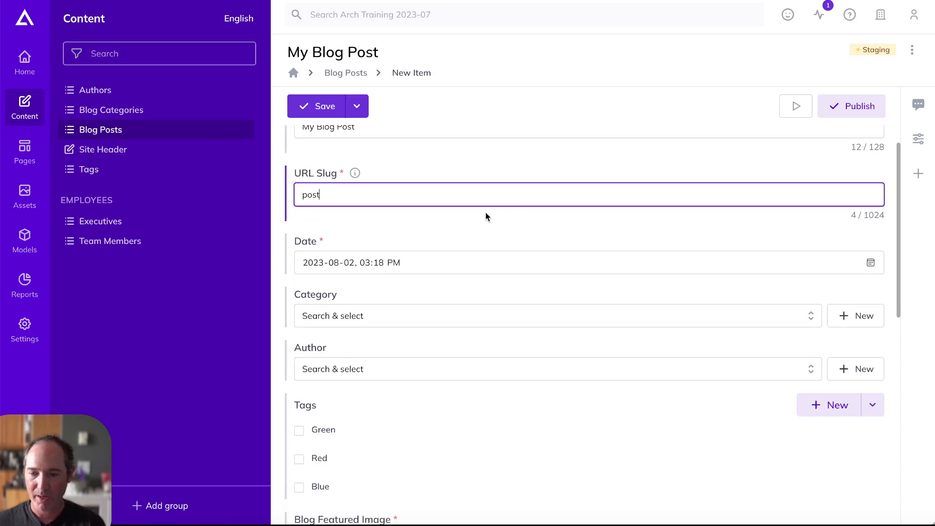
left_click(869, 232)
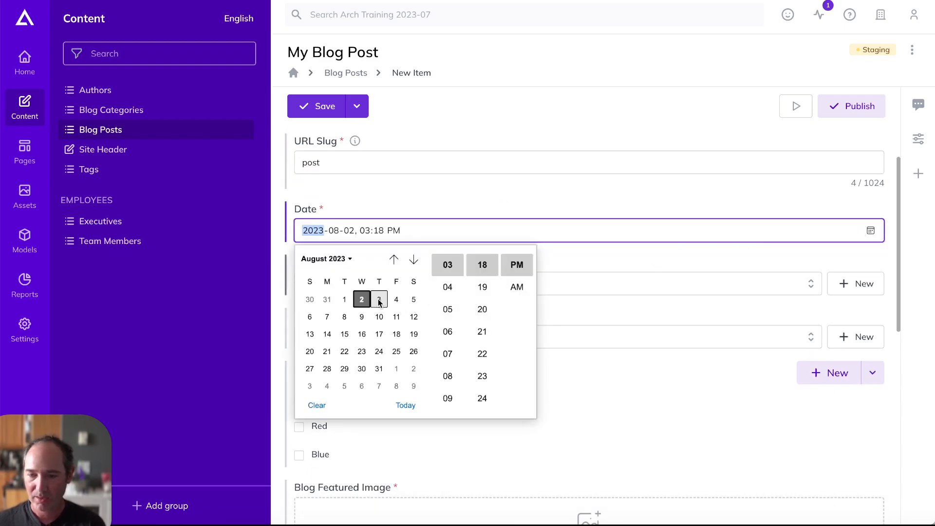
left_click(350, 302)
left_click(361, 300)
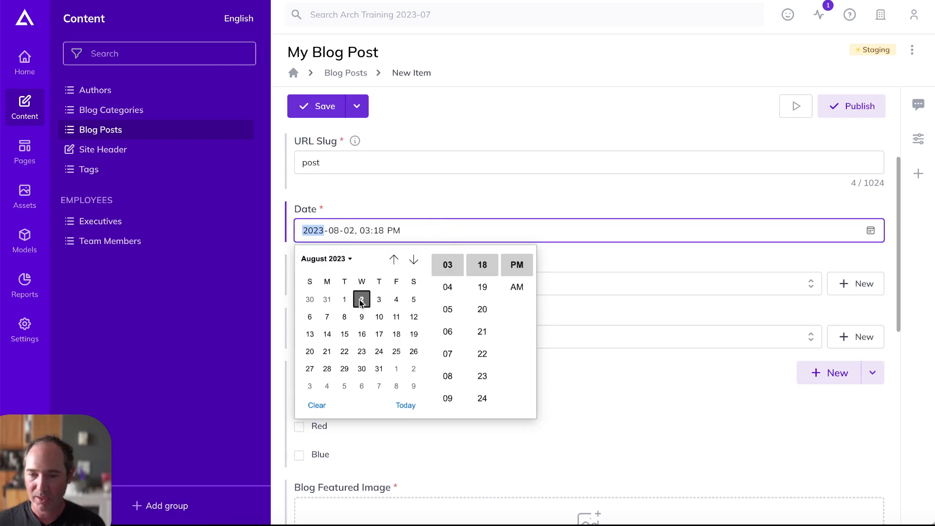
left_click(618, 271)
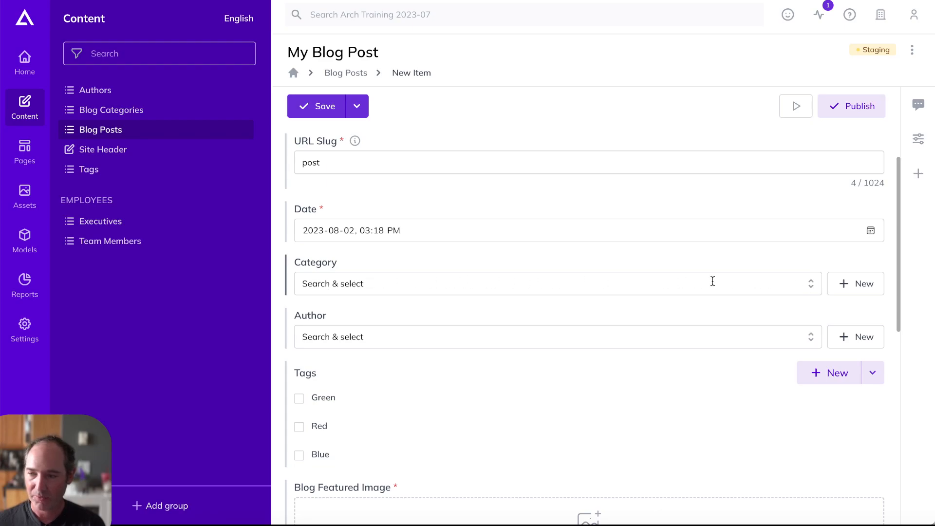
Step: Search for and assign the Travel Tips category to the post, and choose the first listed author
left_click(811, 288)
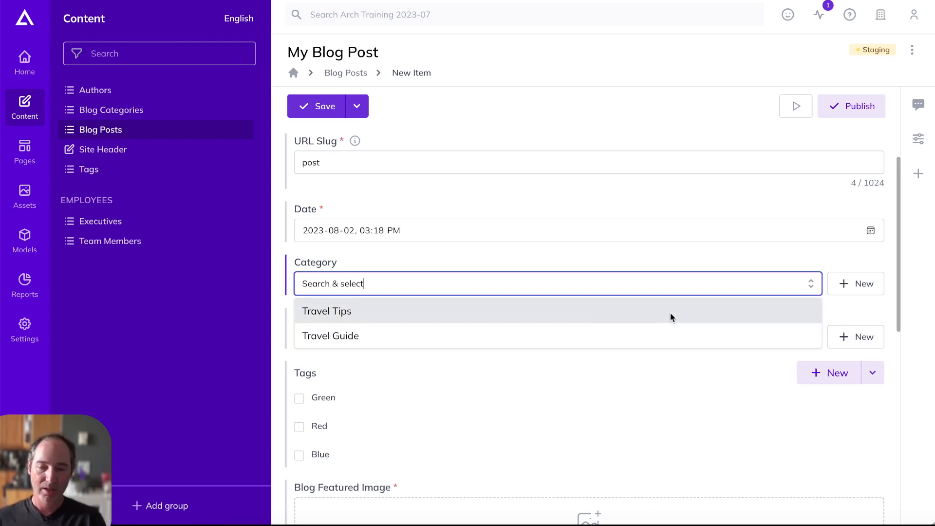
type("Trav")
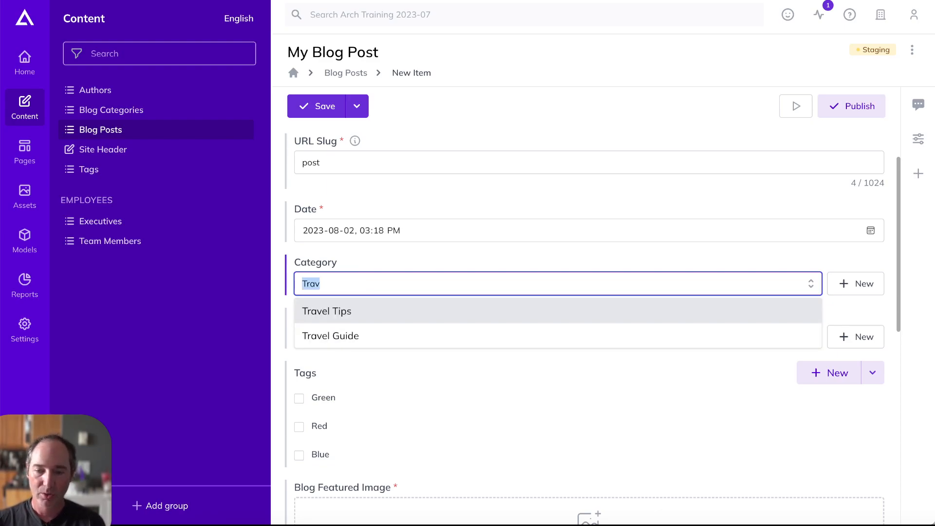
type("Tip")
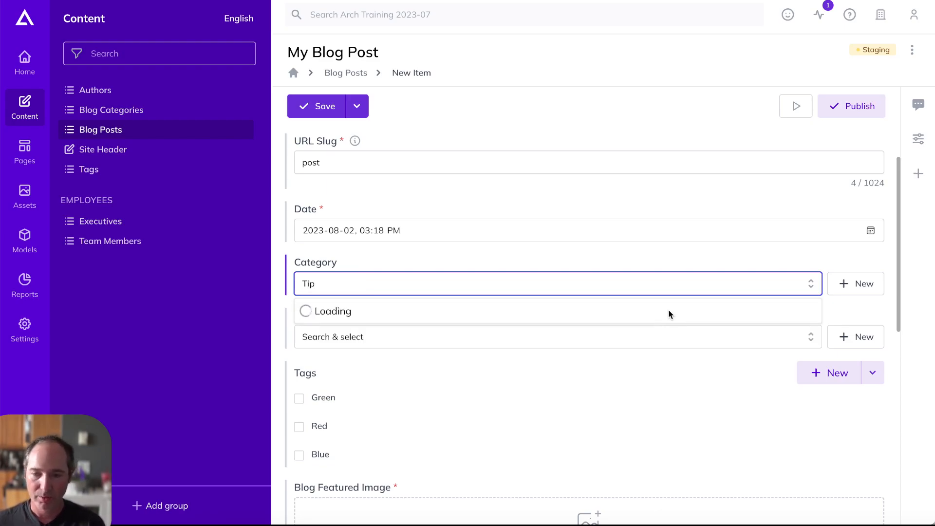
left_click(330, 311)
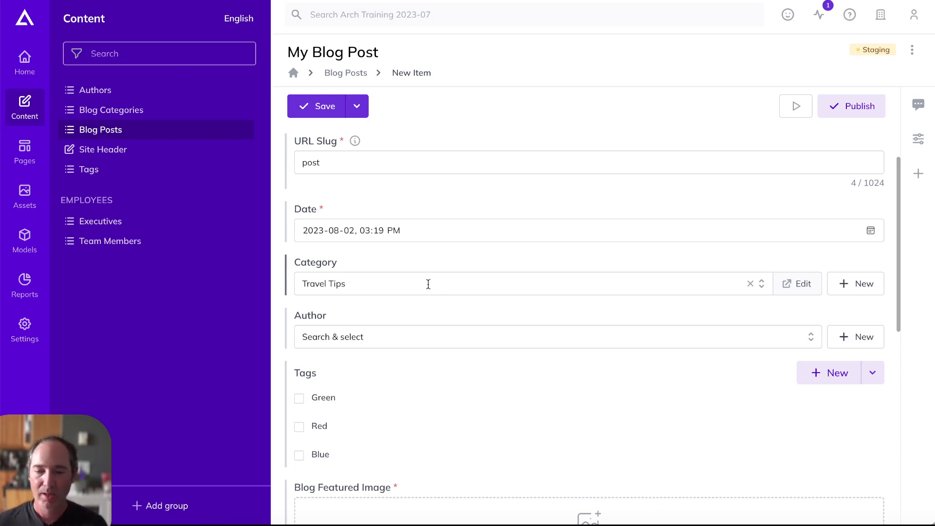
left_click(811, 340)
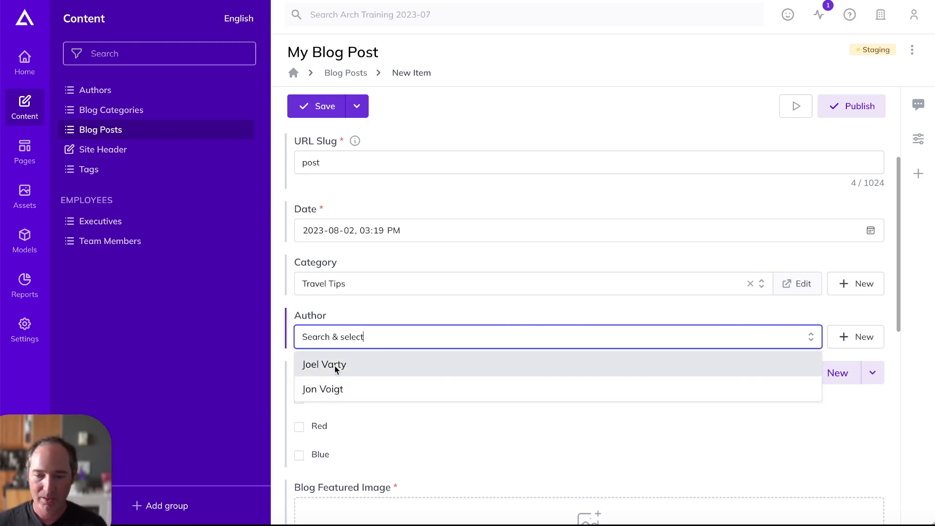
left_click(335, 365)
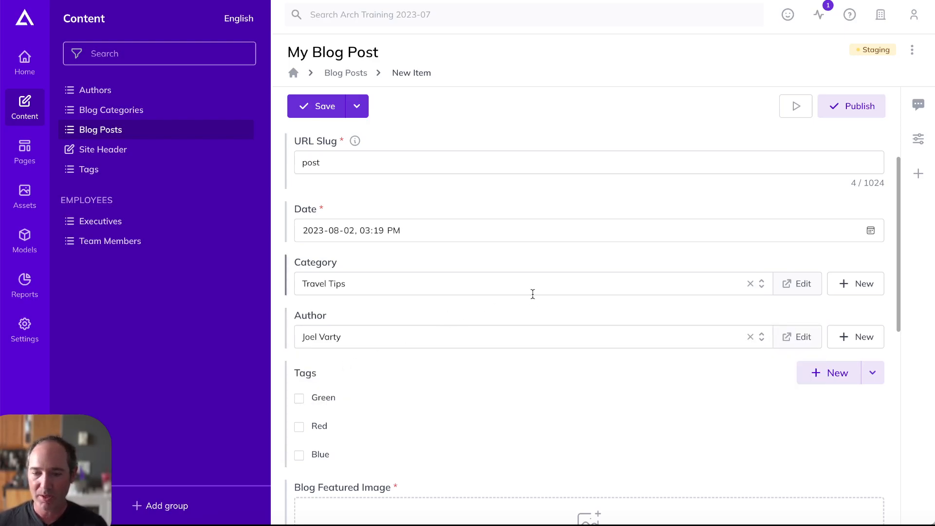
Step: Tag the blog post with Green and Blue, leaving Red unselected
scroll(533, 293, "down", 3)
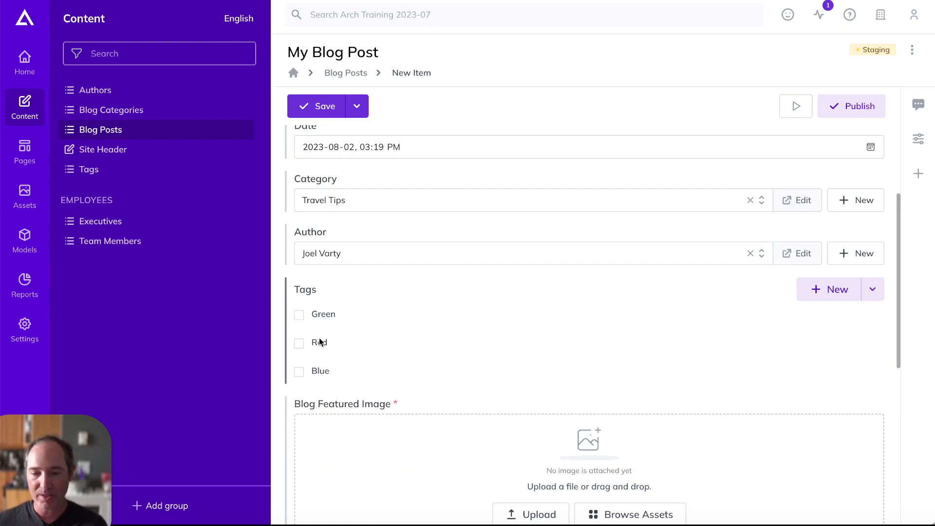
left_click(317, 315)
left_click(318, 344)
left_click(320, 371)
left_click(328, 344)
left_click(426, 281)
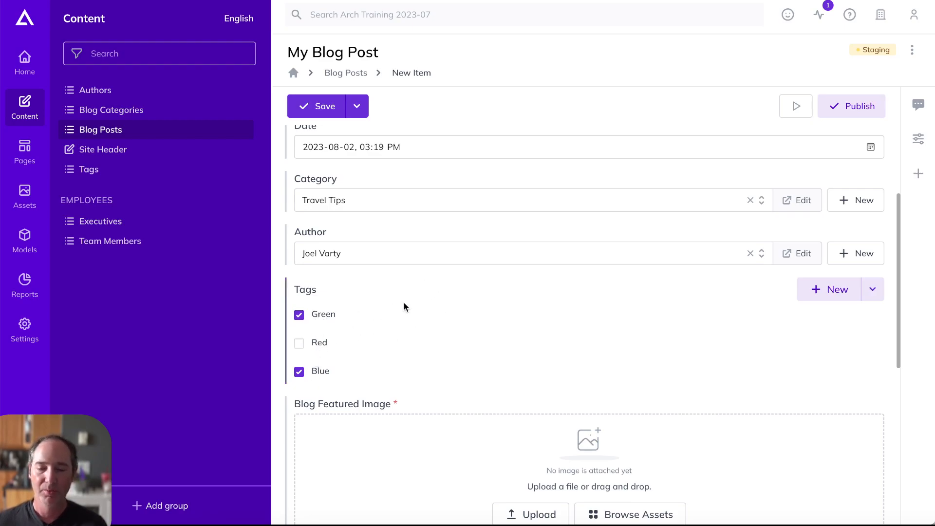
Step: Attach banff.jpeg from the posts assets folder as the blog featured image
scroll(412, 298, "down", 1)
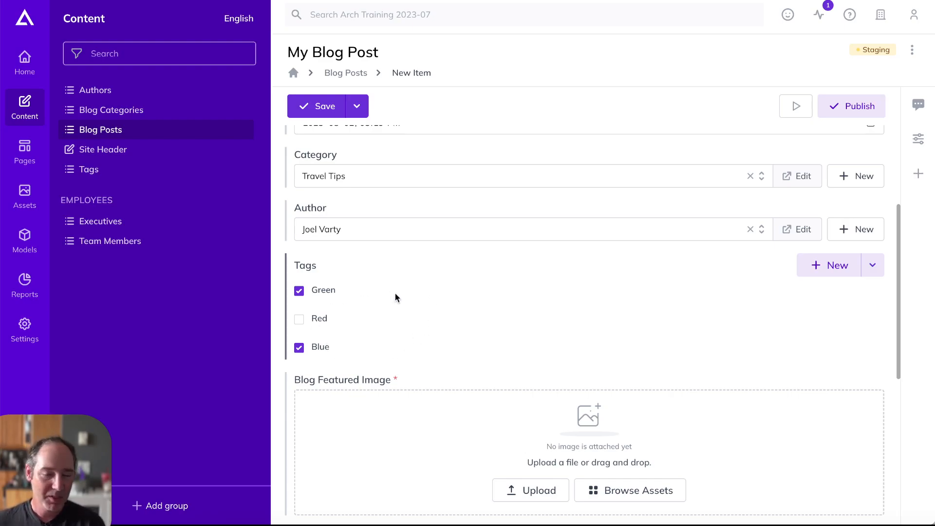
scroll(447, 301, "down", 4)
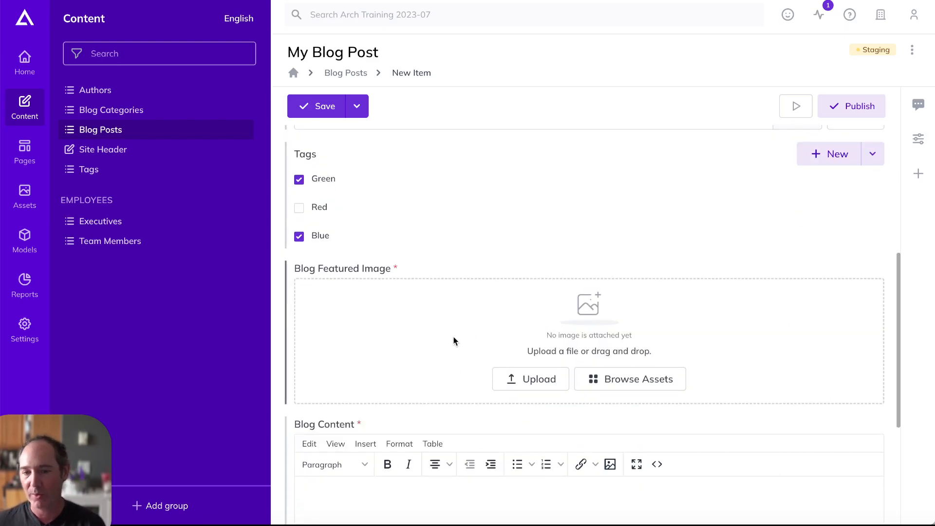
left_click(630, 378)
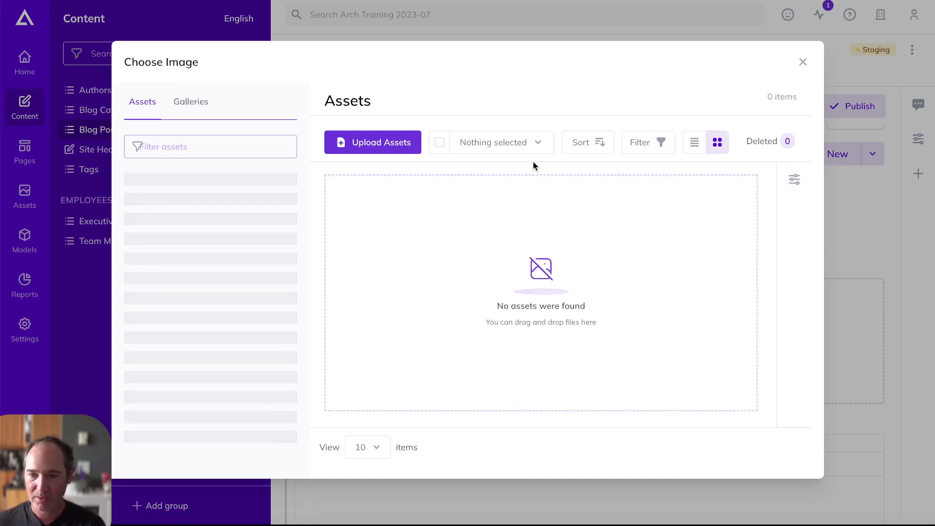
left_click(179, 246)
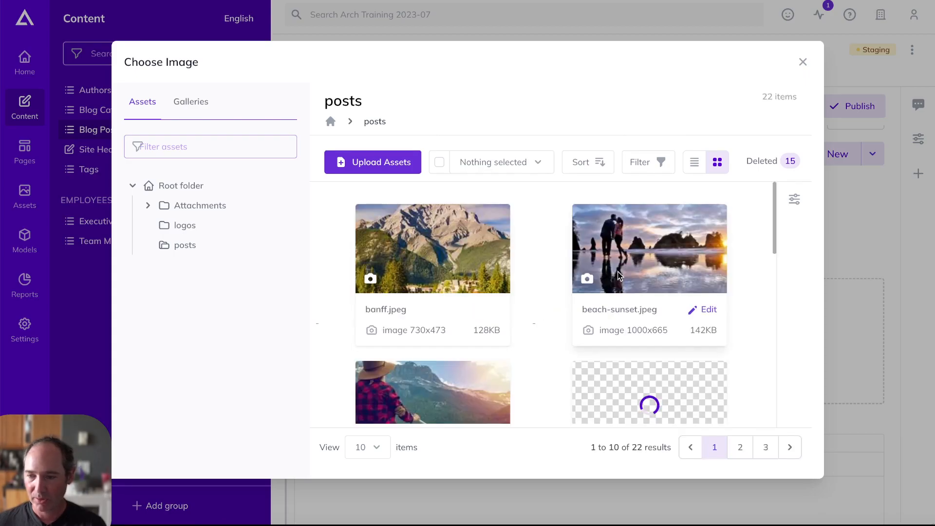
left_click(444, 270)
left_click(747, 454)
Step: Enter "I have to type in this field!" as the blog content
scroll(609, 321, "down", 5)
left_click(456, 341)
type("I have ")
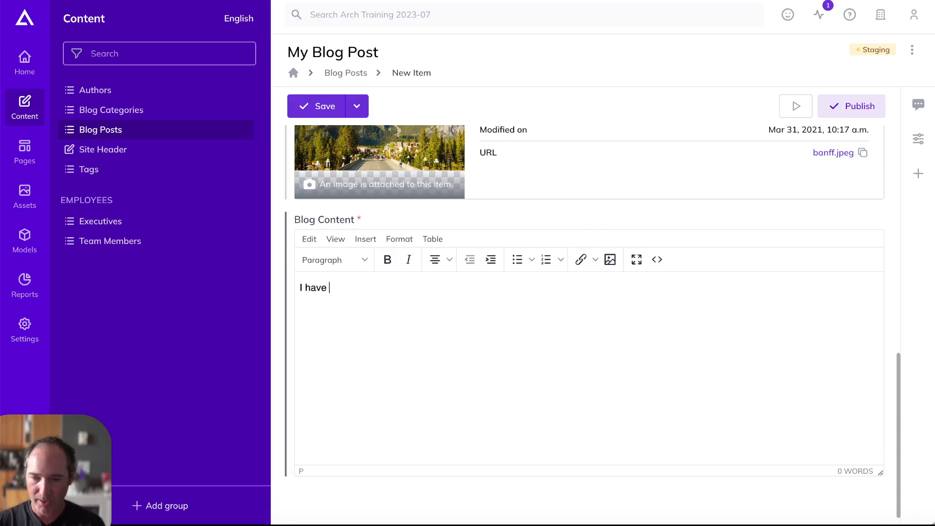
type("to type in this field!")
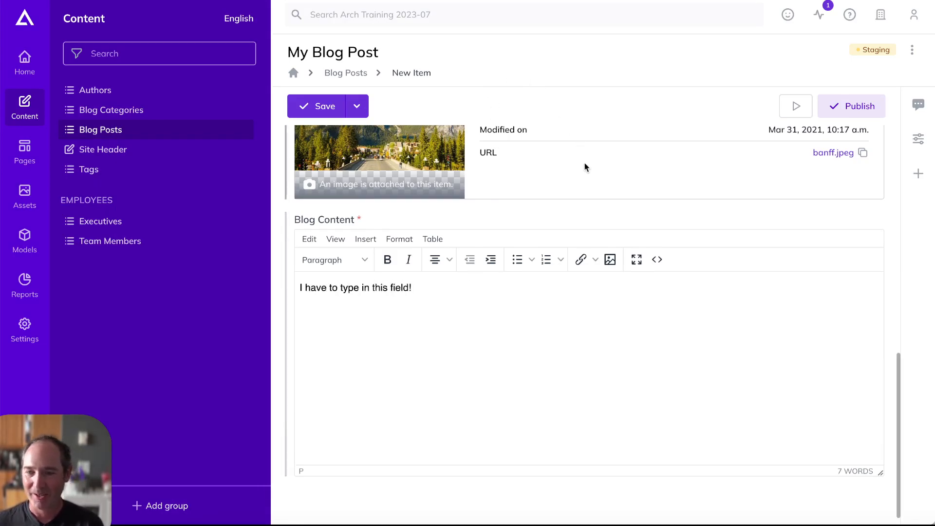
Step: Save the new blog post and dismiss the notification
scroll(585, 165, "up", 10)
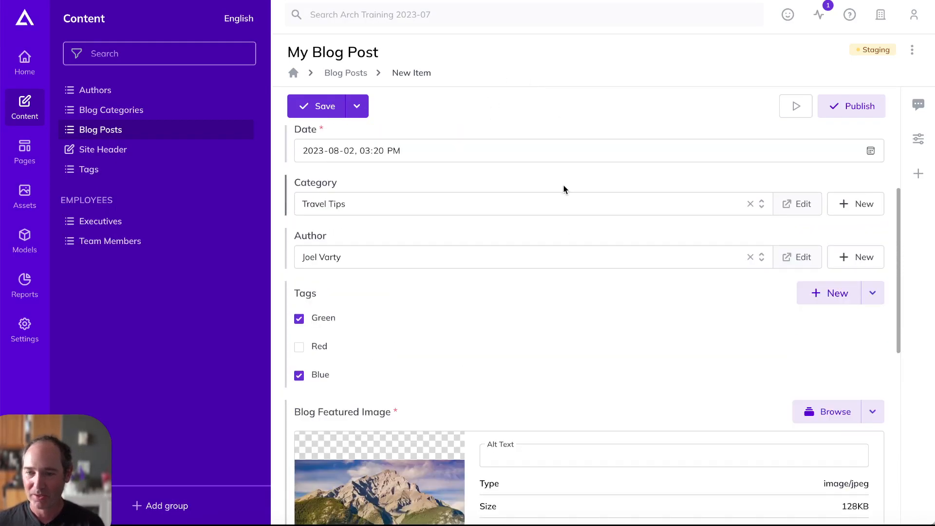
left_click(317, 106)
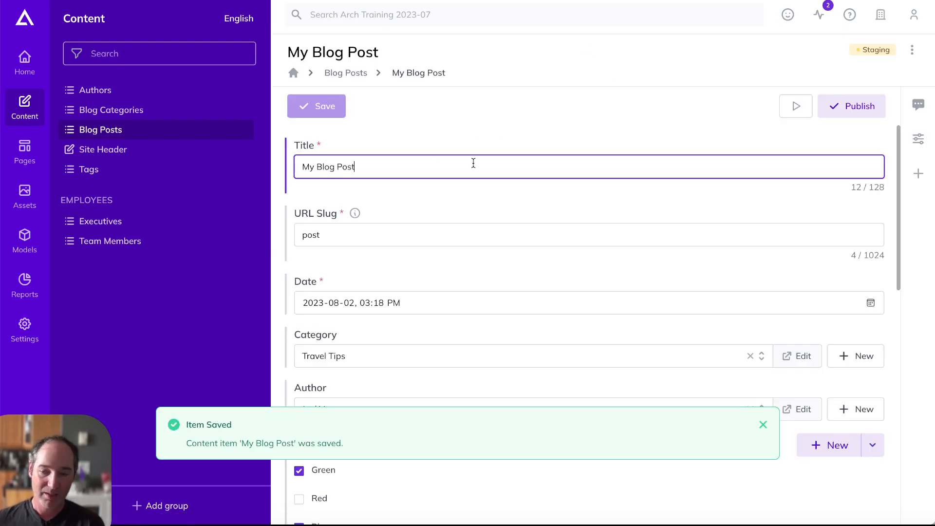
left_click(763, 426)
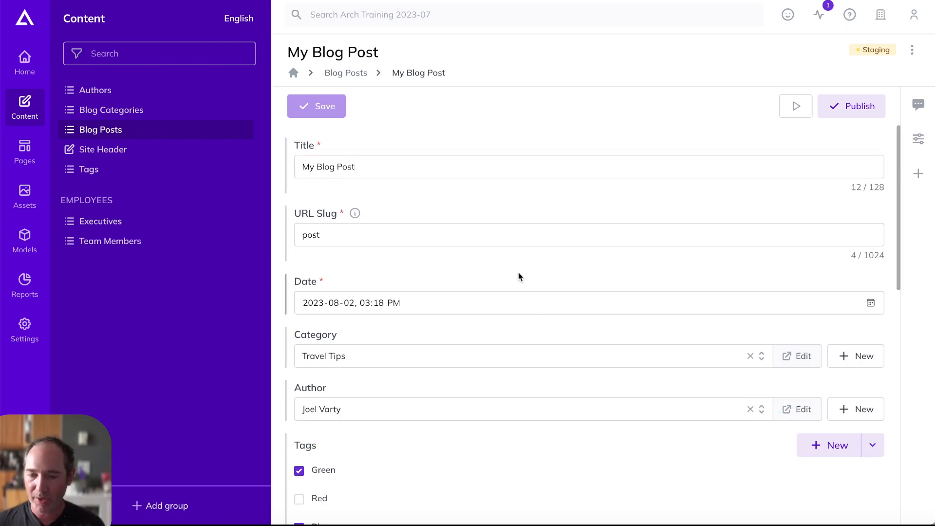
Step: Open the Post content model from the saved blog post's properties
scroll(508, 224, "down", 3)
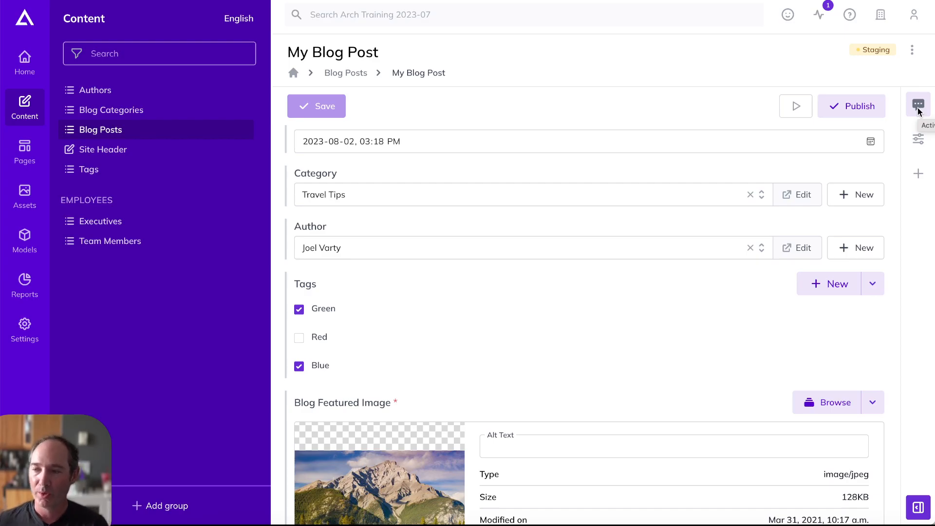
left_click(919, 105)
left_click(721, 140)
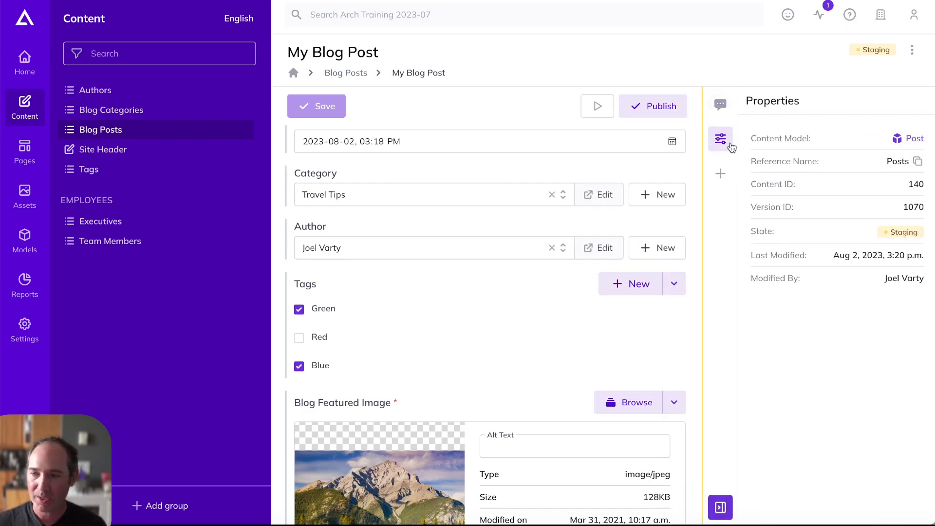
left_click(915, 139)
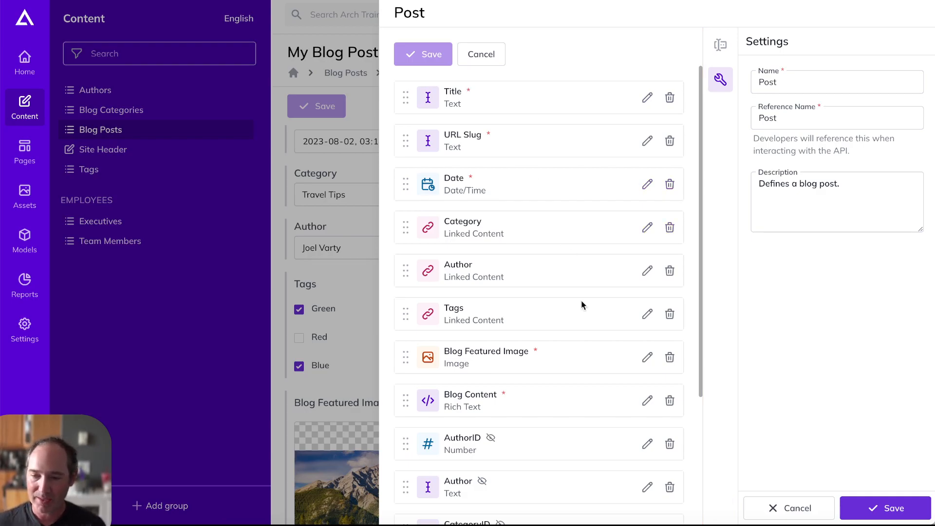
Step: Set the Post model's Tags field to render as Search List Box (Select Many)
left_click(647, 314)
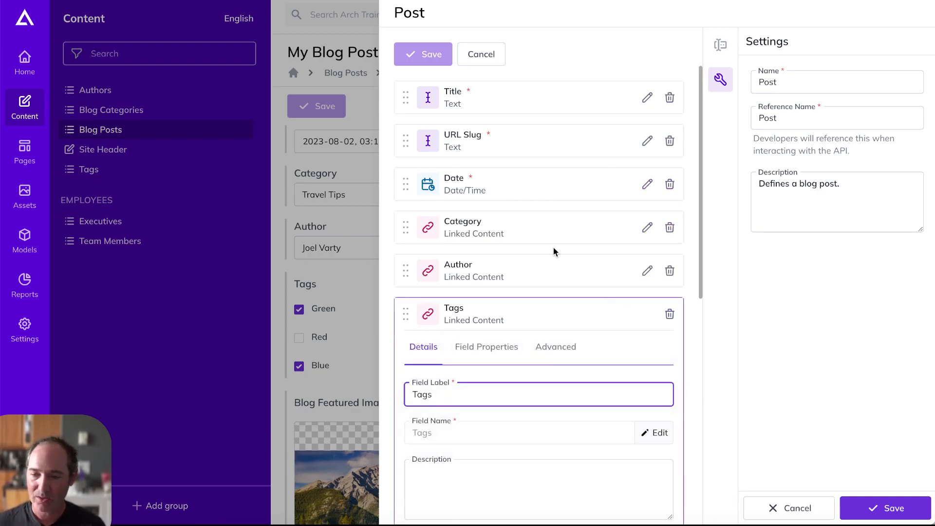
scroll(554, 250, "down", 3)
left_click(493, 247)
scroll(558, 221, "down", 5)
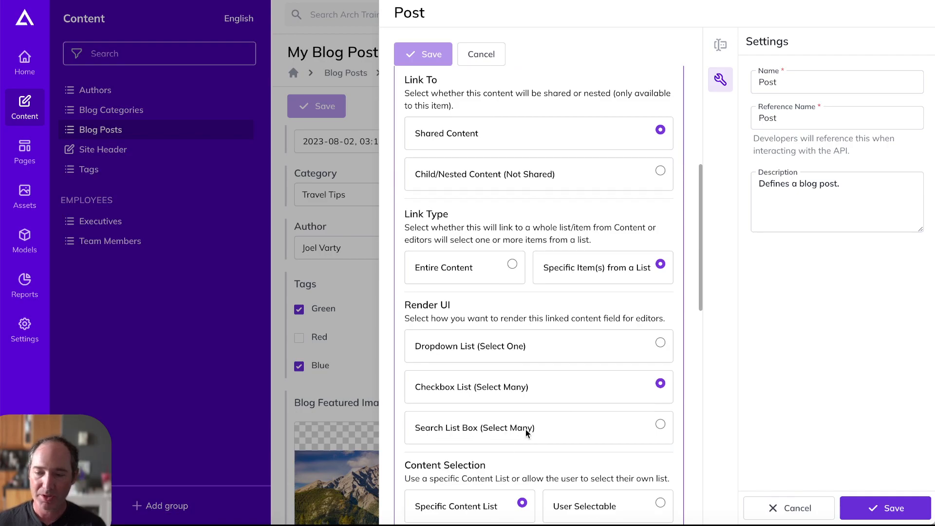
left_click(660, 426)
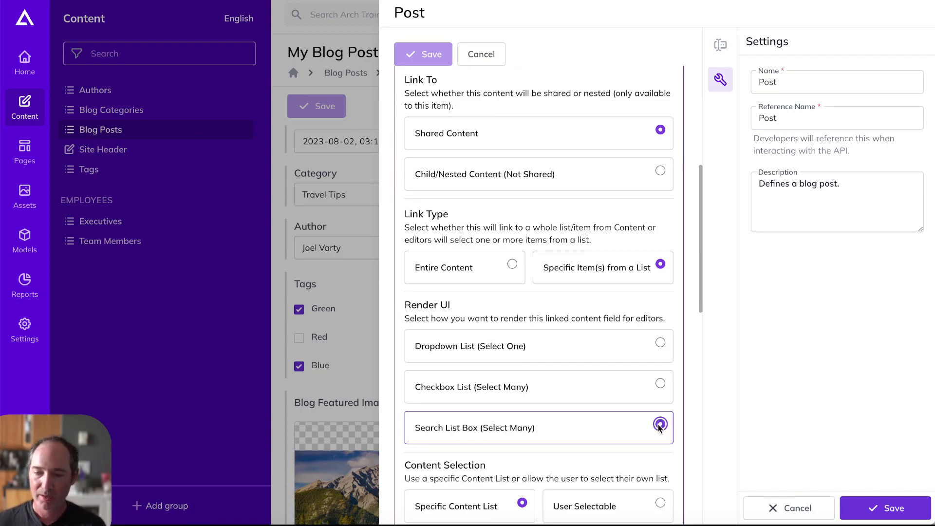
scroll(573, 293, "down", 2)
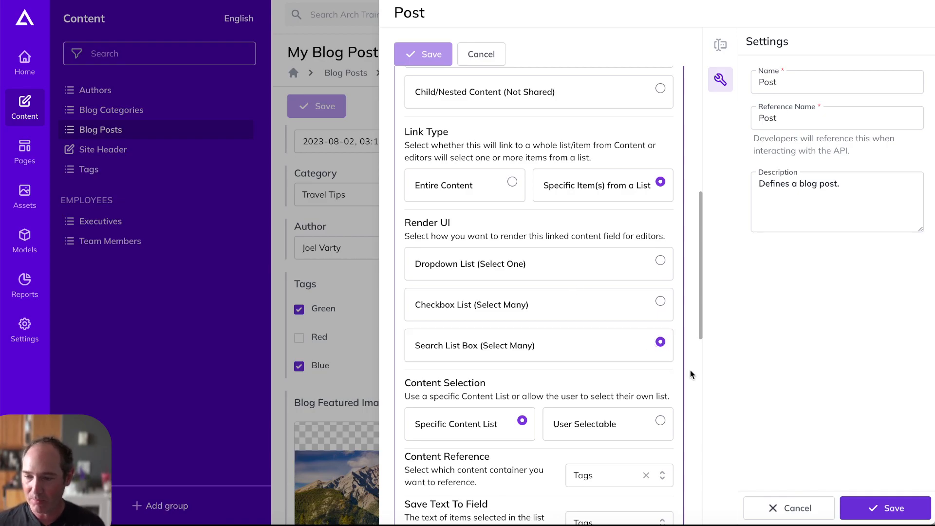
Step: Set Title as the visible column of the Tags field, update the field and save the Post model
scroll(615, 275, "up", 7)
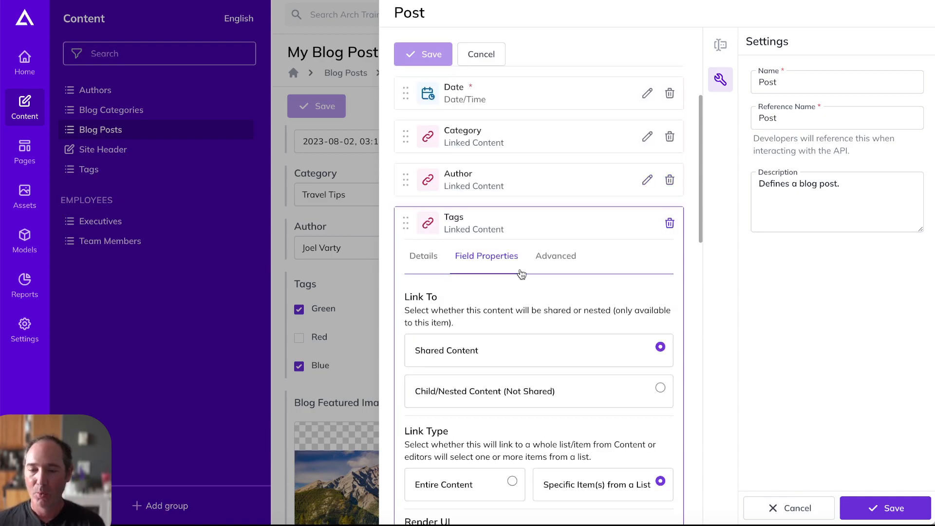
scroll(524, 277, "down", 8)
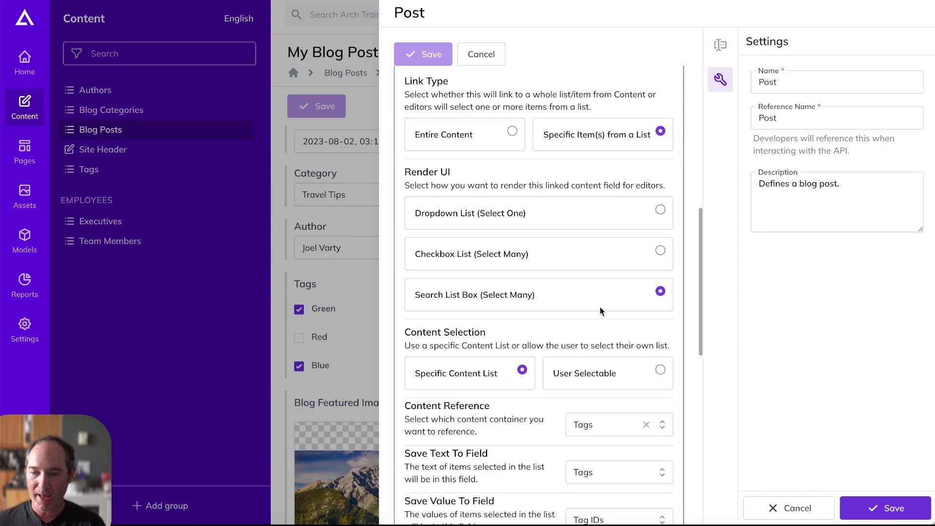
scroll(574, 319, "down", 6)
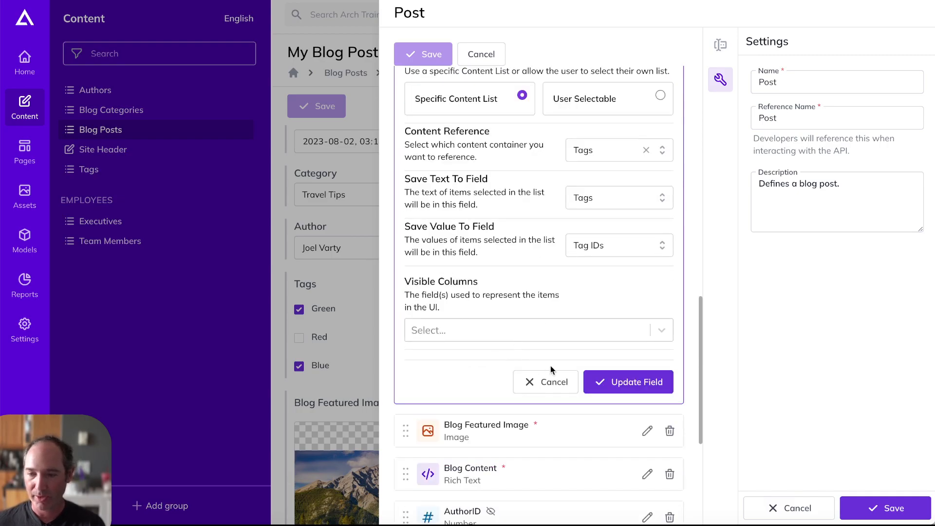
left_click(661, 331)
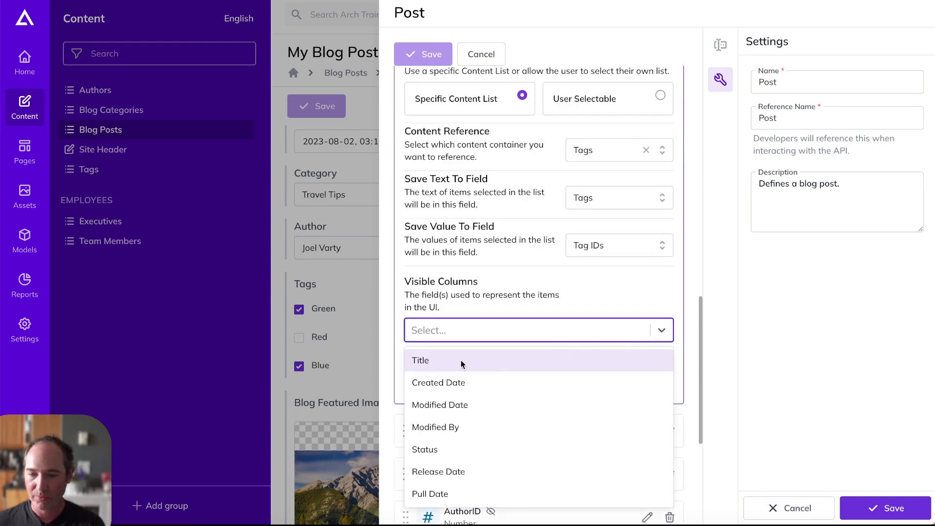
left_click(425, 361)
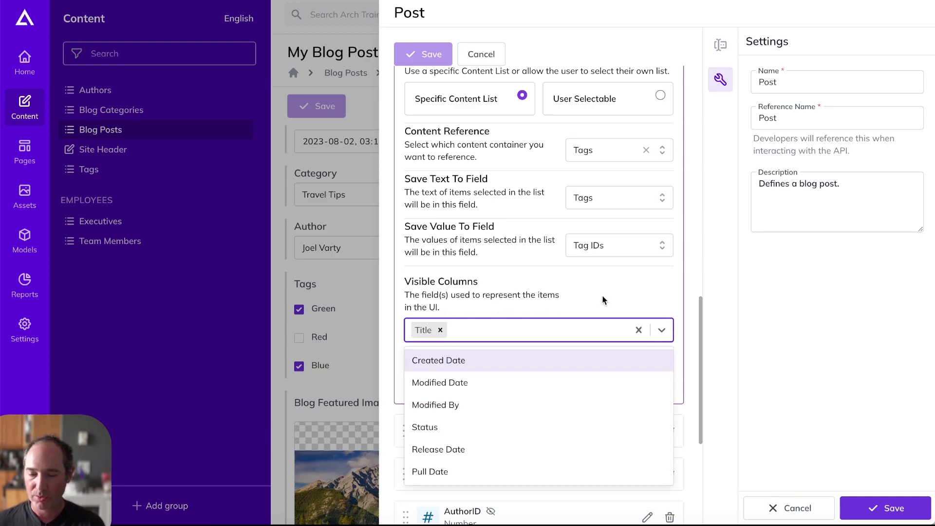
left_click(593, 280)
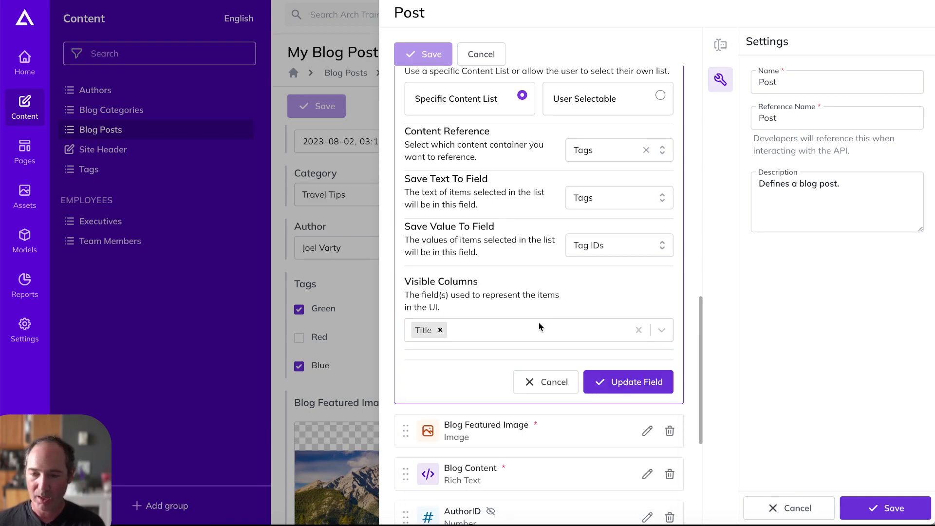
left_click(640, 386)
left_click(426, 59)
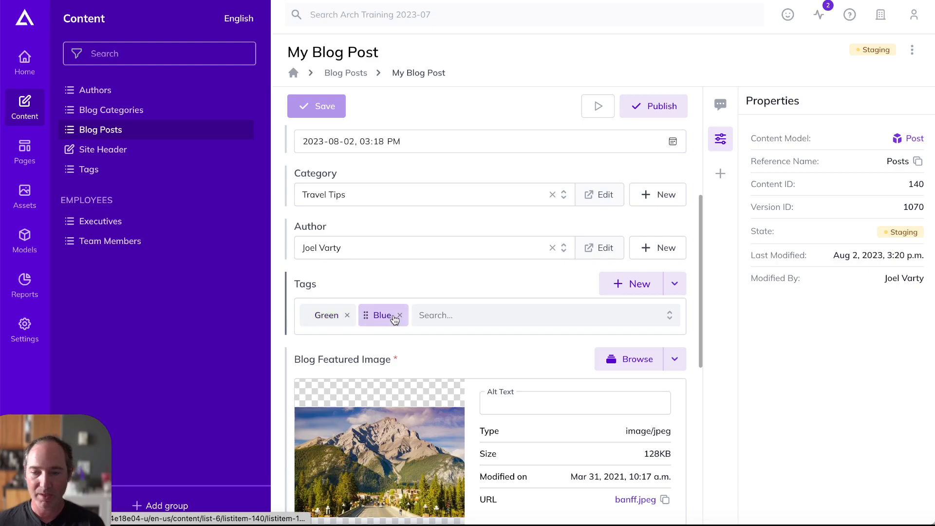
Step: Replace the Blue tag with Red on My Blog Post, and save and close the post
left_click(472, 314)
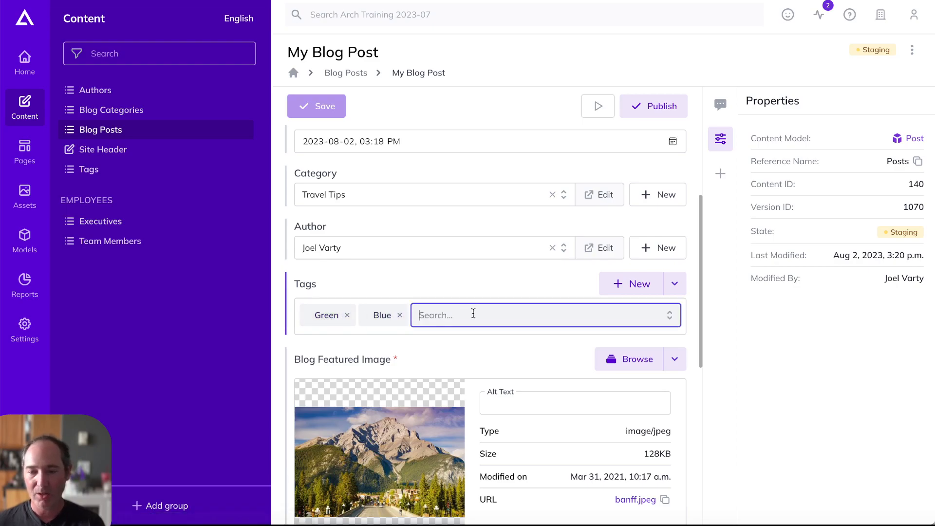
left_click(670, 317)
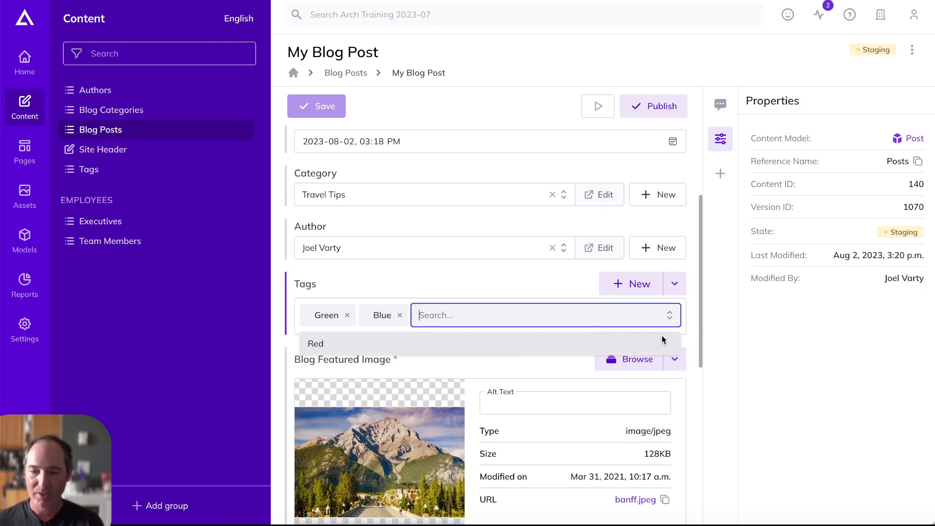
left_click(457, 342)
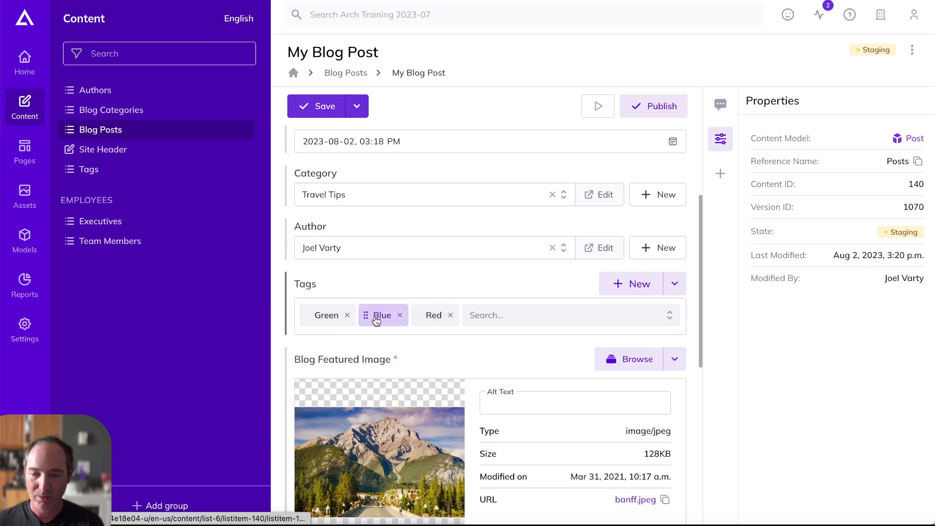
left_click(400, 315)
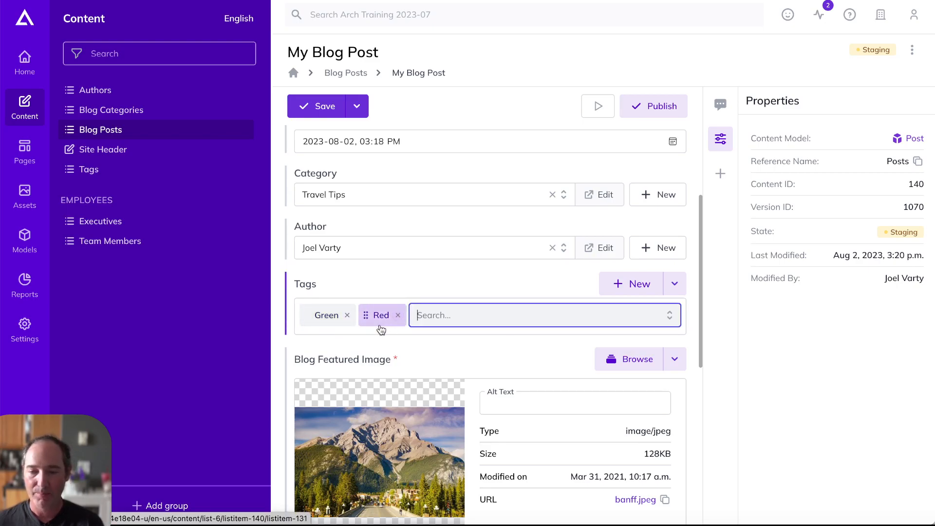
left_click(466, 287)
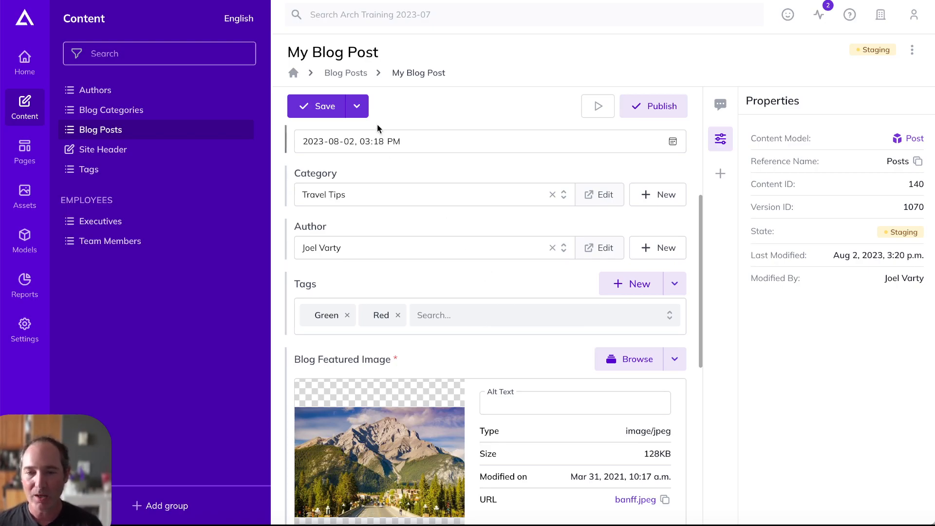
left_click(358, 107)
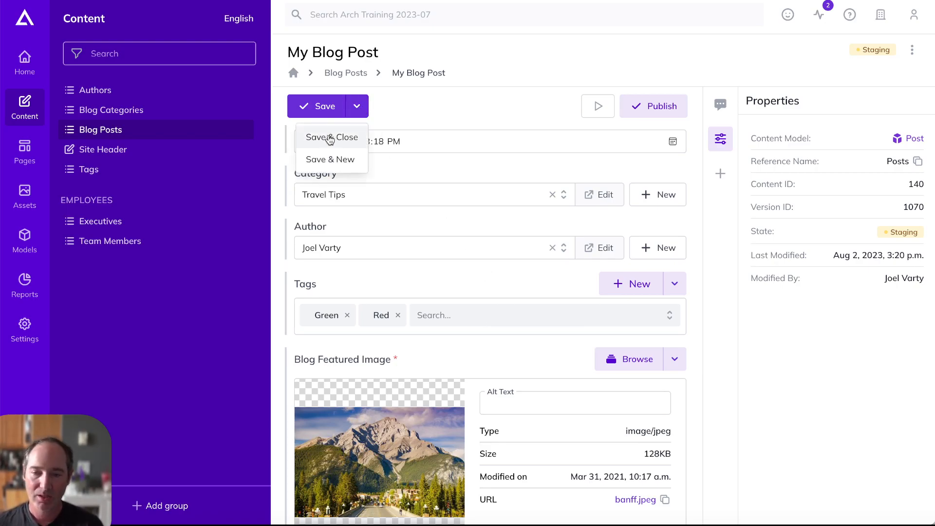
left_click(330, 137)
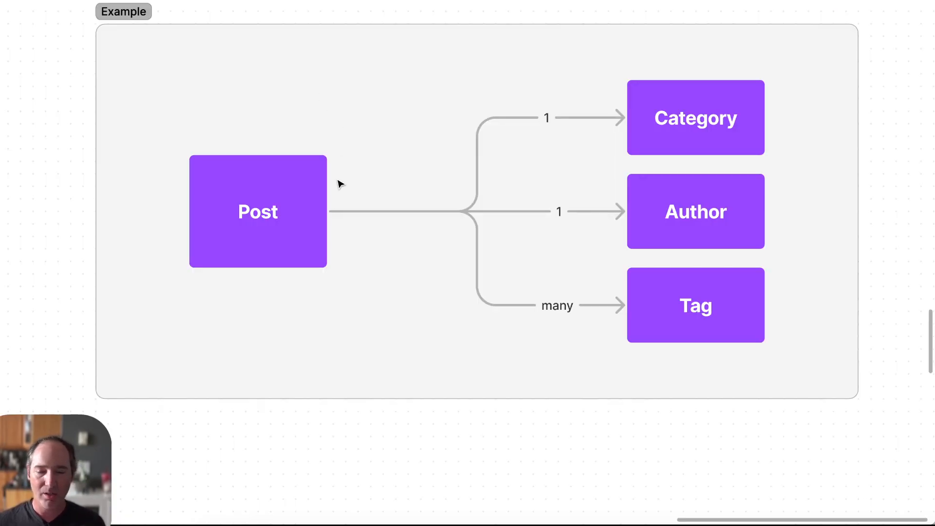
Step: Switch to the whiteboard and extend the Carousel box label in the nested content example with "Module/Component" on a new line
scroll(171, 220, "down", 10)
scroll(79, 238, "down", 3)
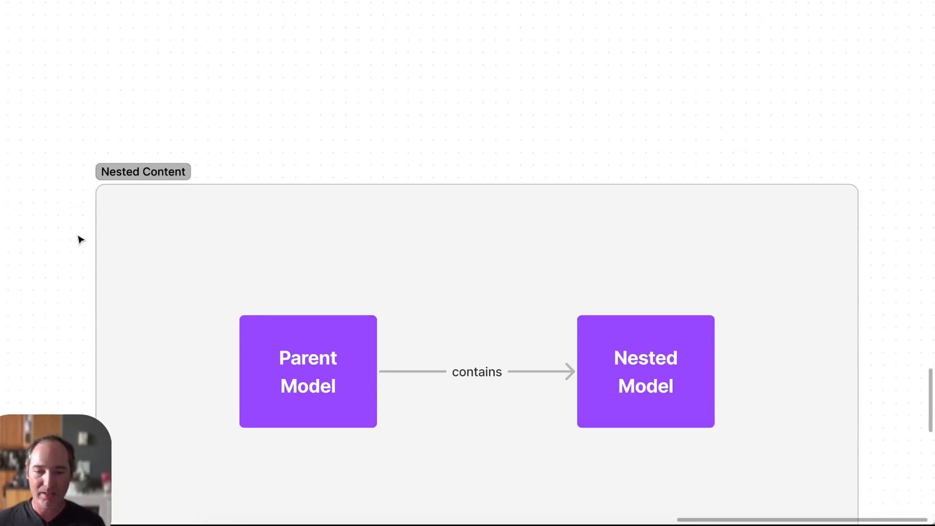
scroll(83, 242, "down", 2)
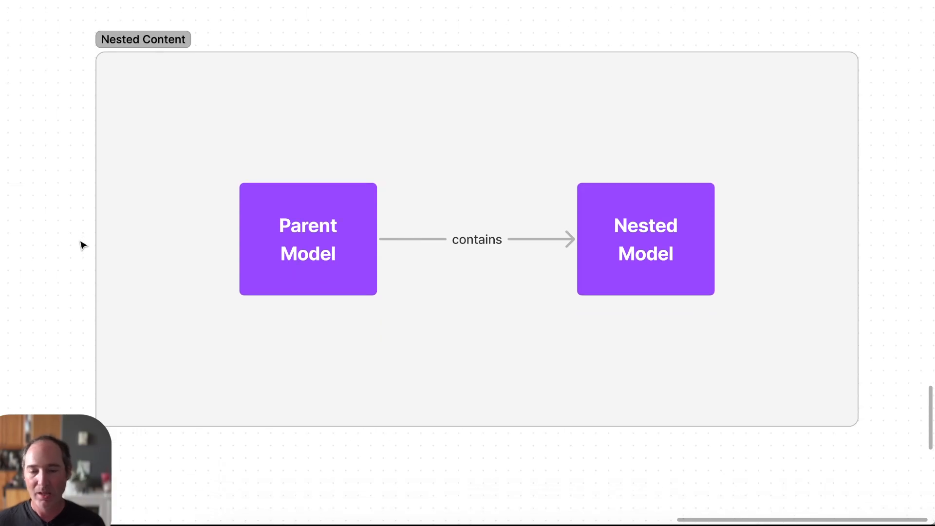
scroll(82, 245, "down", 20)
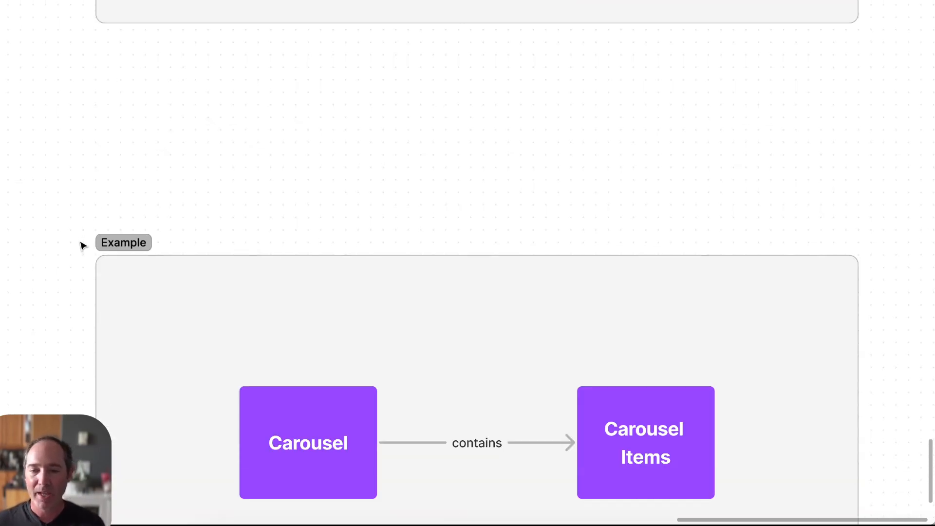
scroll(80, 251, "up", 2)
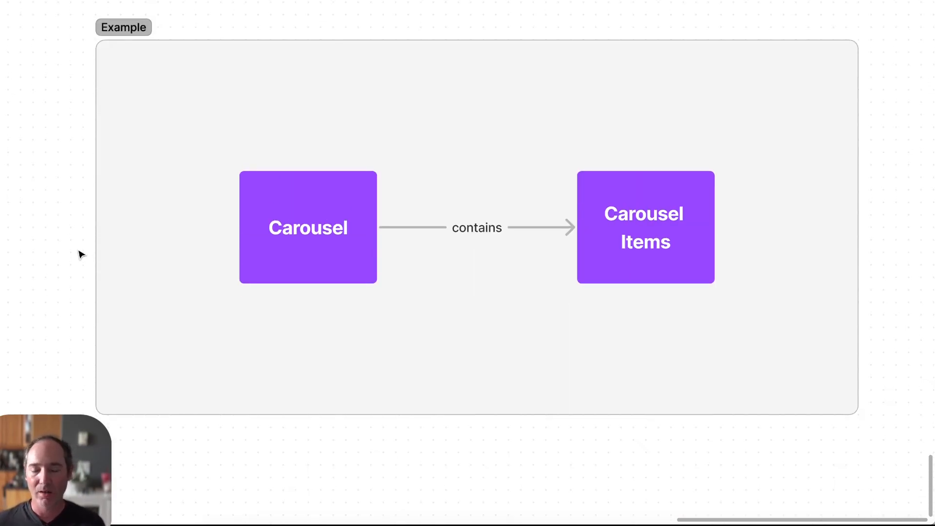
left_click(343, 252)
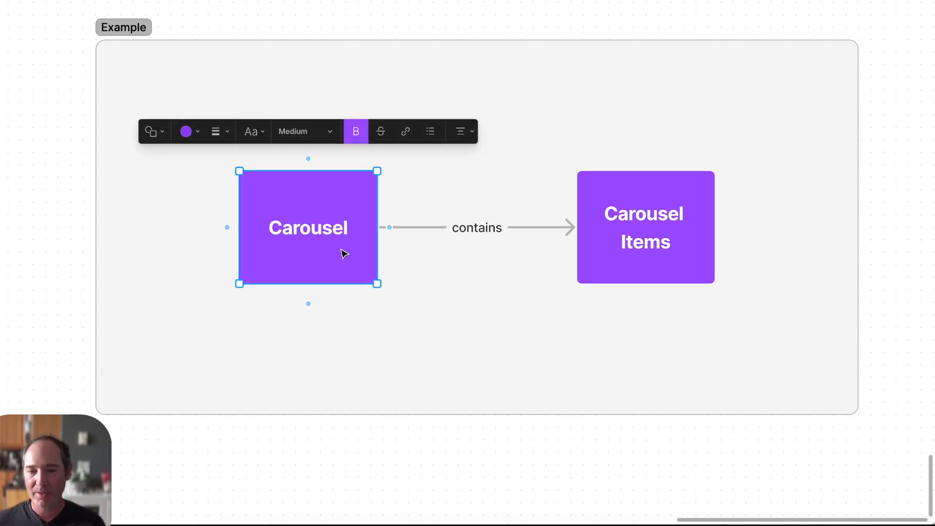
double_click(351, 224)
left_click(351, 224)
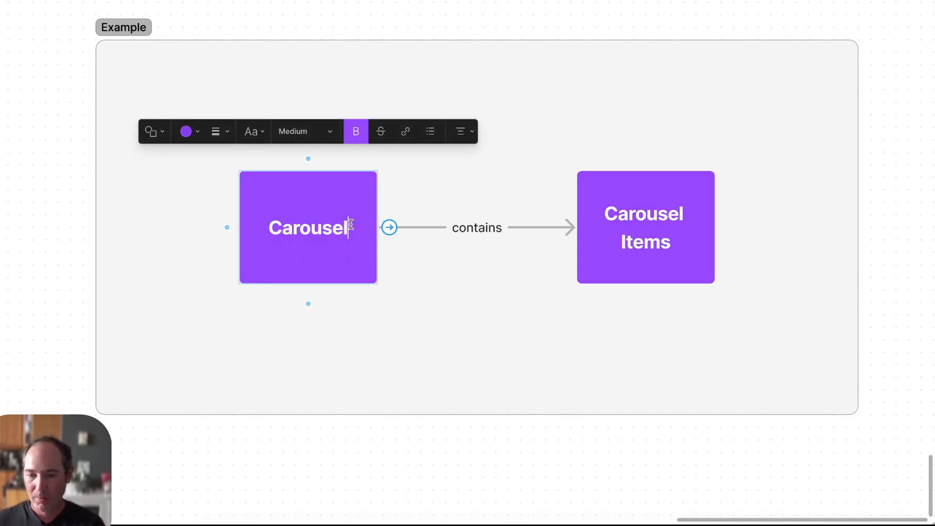
key("Return")
type("Module")
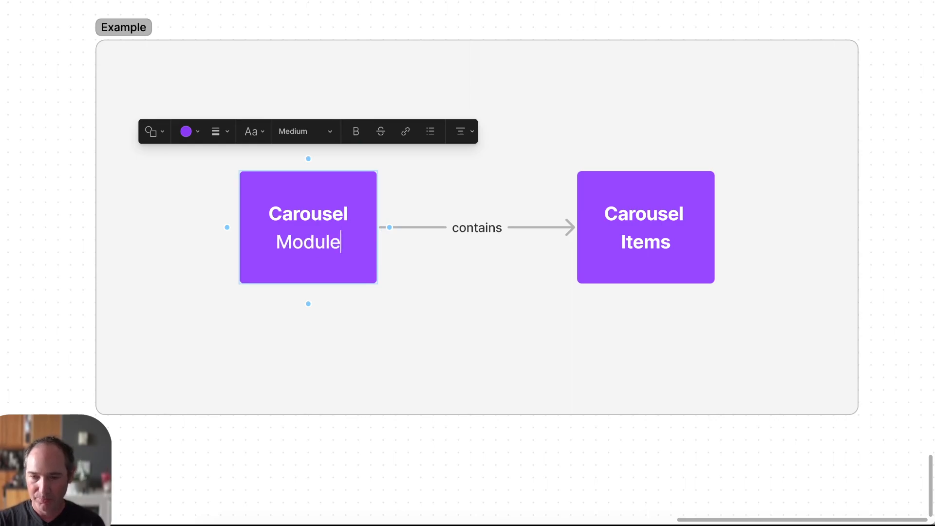
key("shift+Home")
key("Right")
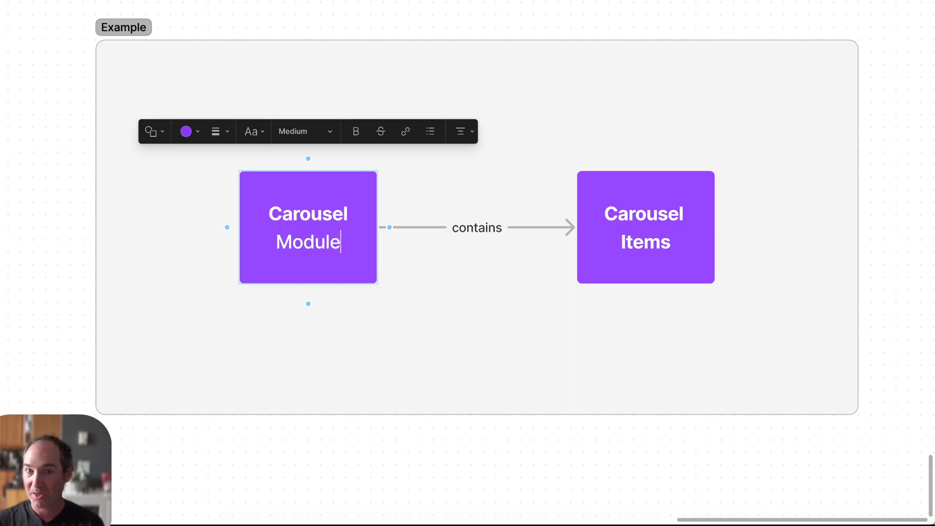
type("/Component")
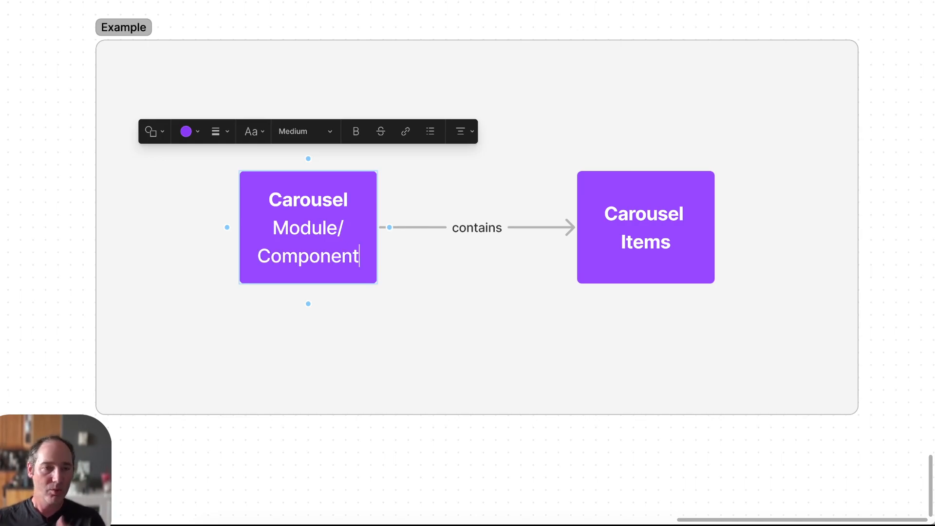
left_click(425, 291)
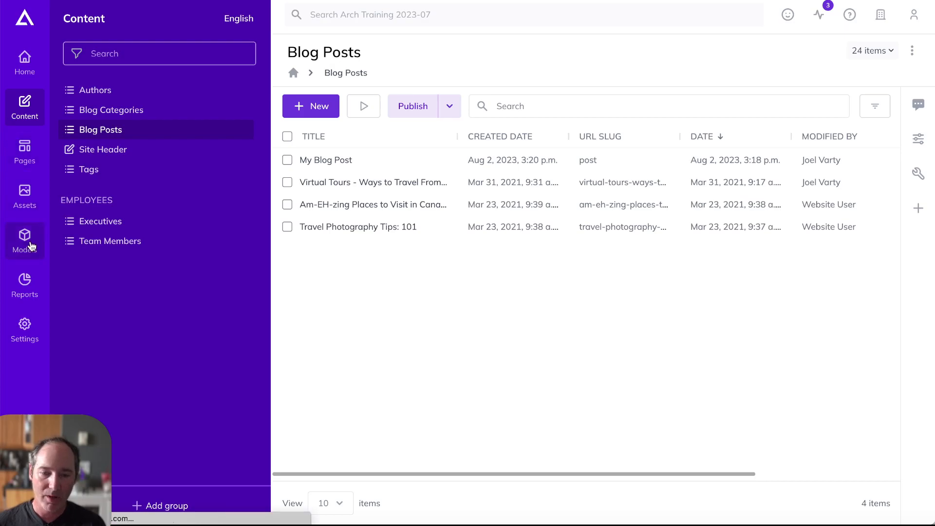
Step: Switch back to Agility CMS and open the Carousel Item content model
left_click(29, 244)
left_click(111, 104)
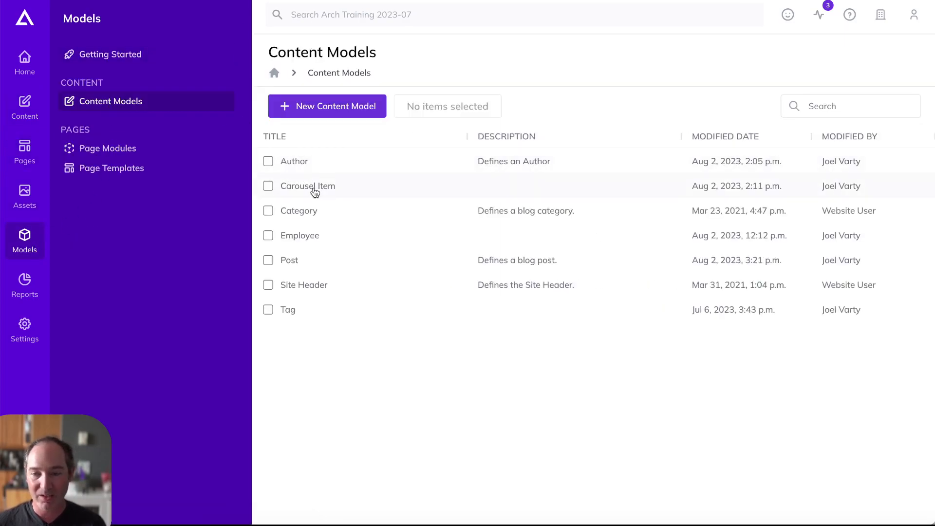
left_click(315, 193)
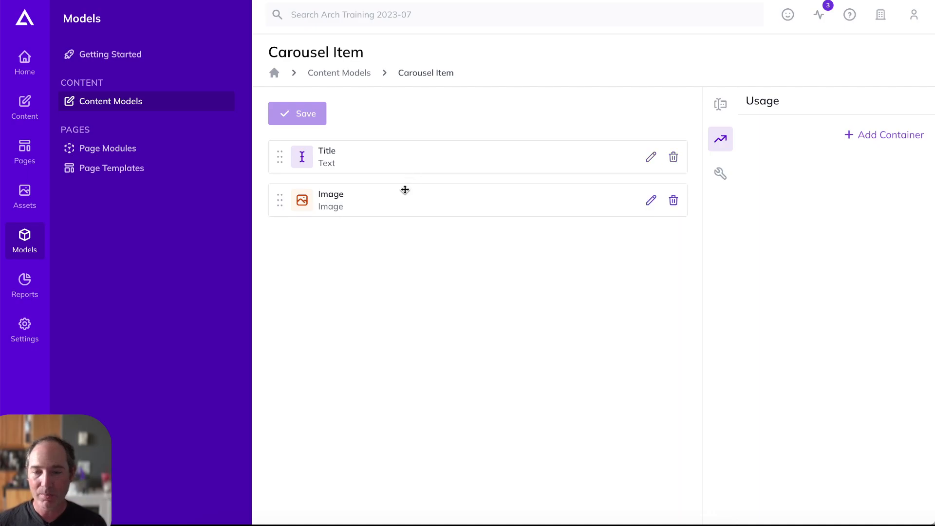
Step: Add a URL Link Field labelled CTA below the Image field in the Carousel Item model and save the model
left_click(719, 108)
left_click(827, 138)
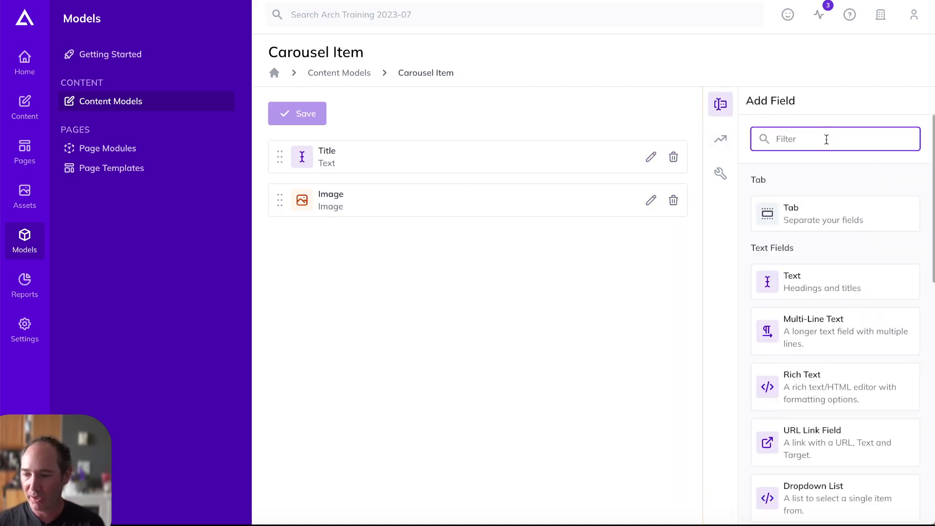
type("URL")
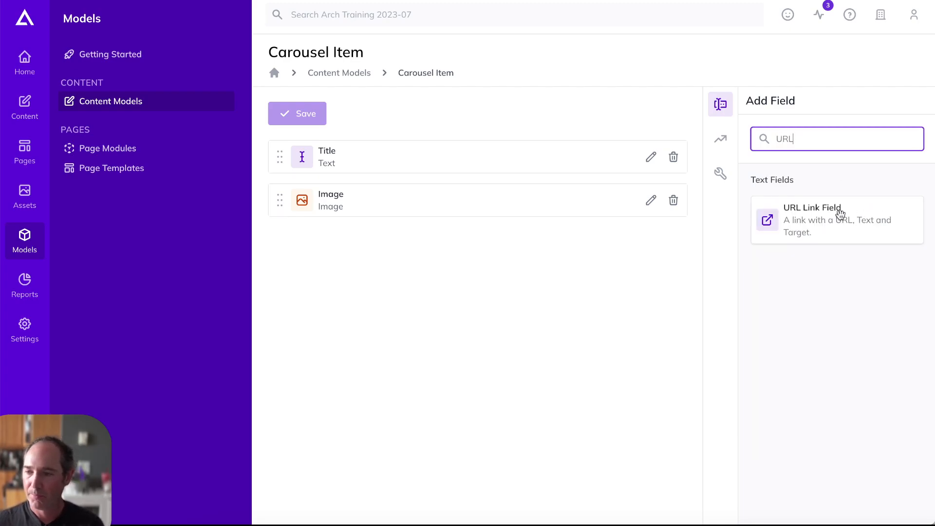
left_click_drag(837, 211, 480, 242)
type("CTA")
scroll(396, 247, "down", 1)
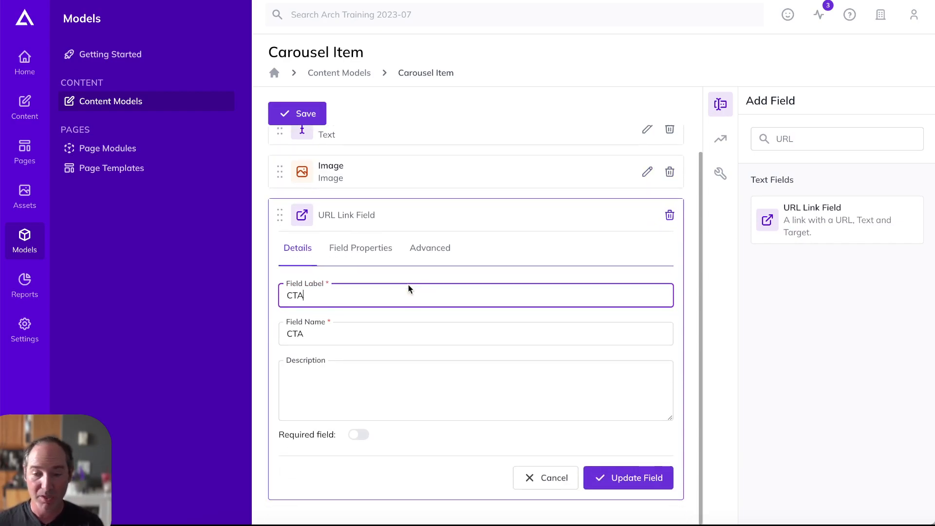
left_click(634, 483)
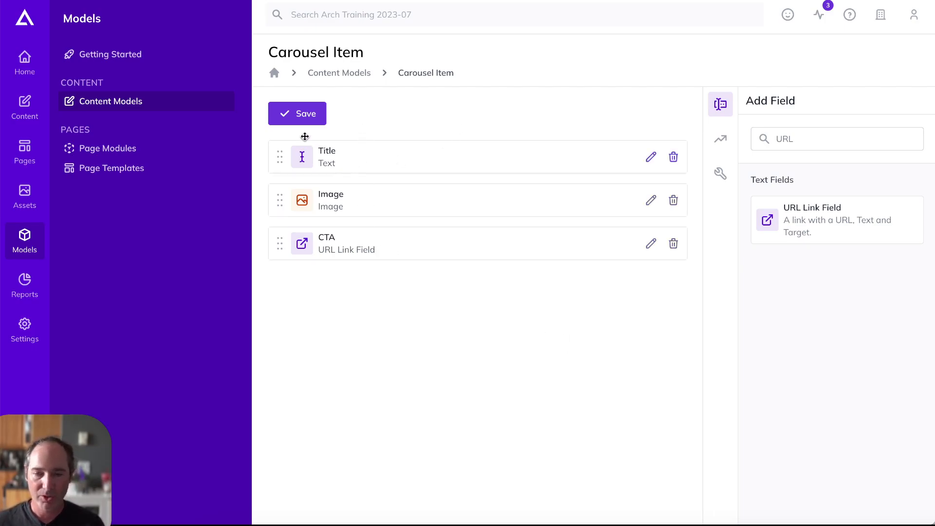
left_click(293, 118)
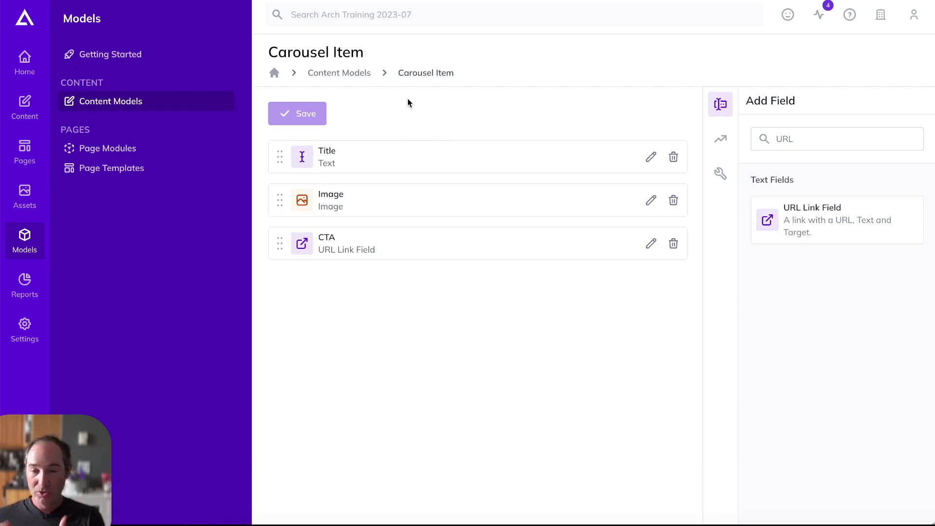
Step: View the usage of the Carousel Item model and open the Image Carousel page module
left_click(721, 139)
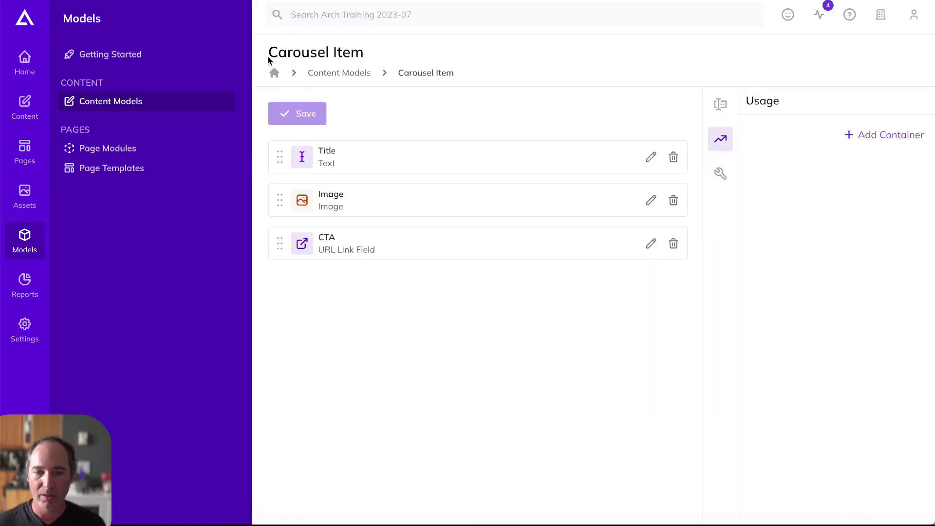
left_click(120, 151)
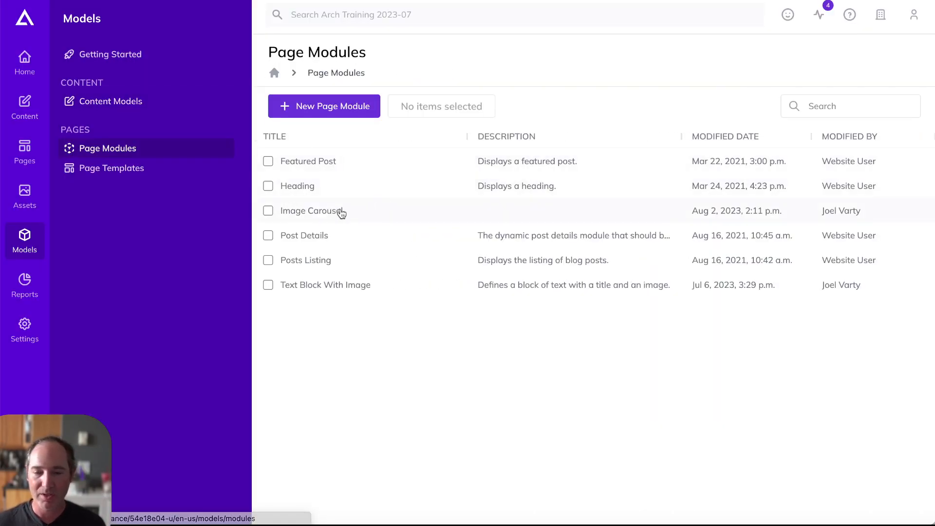
left_click(310, 214)
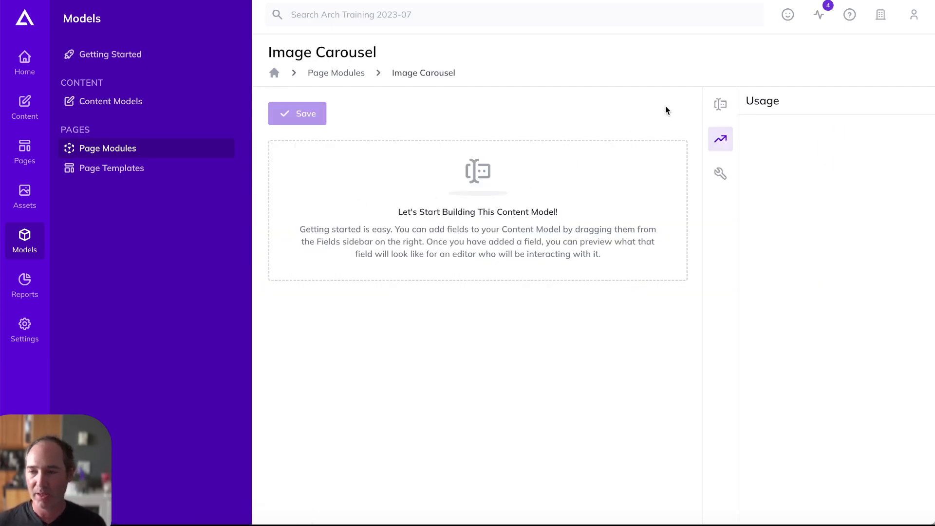
Step: Add a Linked Content field labelled Items to the Image Carousel module
left_click(718, 105)
left_click(821, 139)
type("Link")
left_click_drag(799, 292, 400, 190)
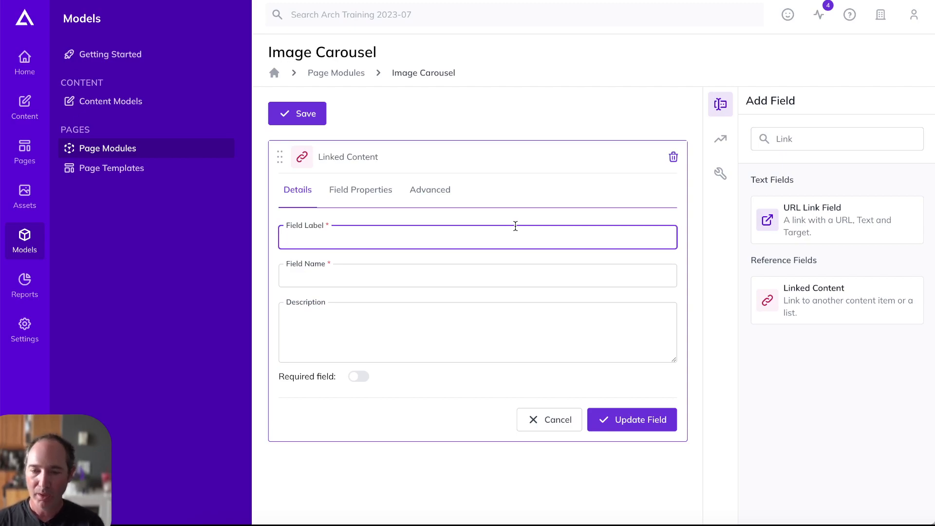
type("Items")
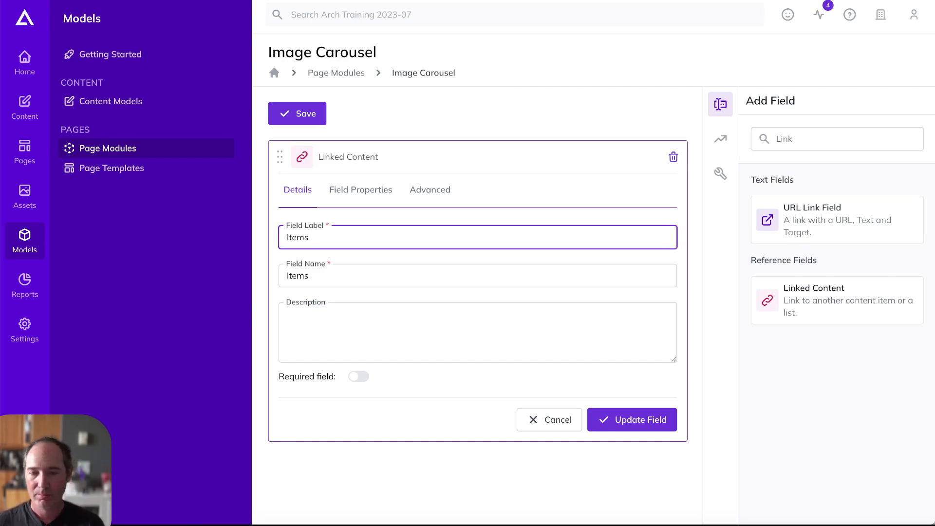
Step: Set the Items field to link to child/nested content using the Carousel Item model, created as a list
left_click(363, 191)
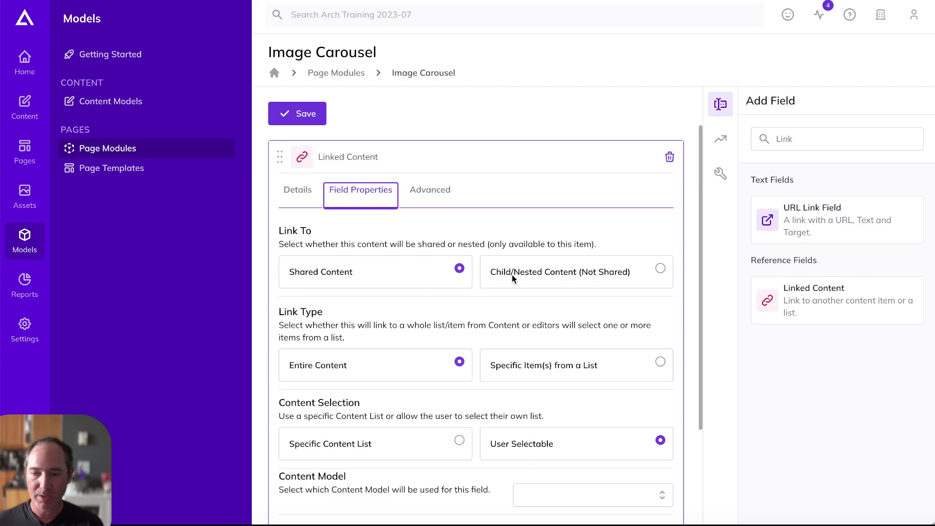
left_click(560, 272)
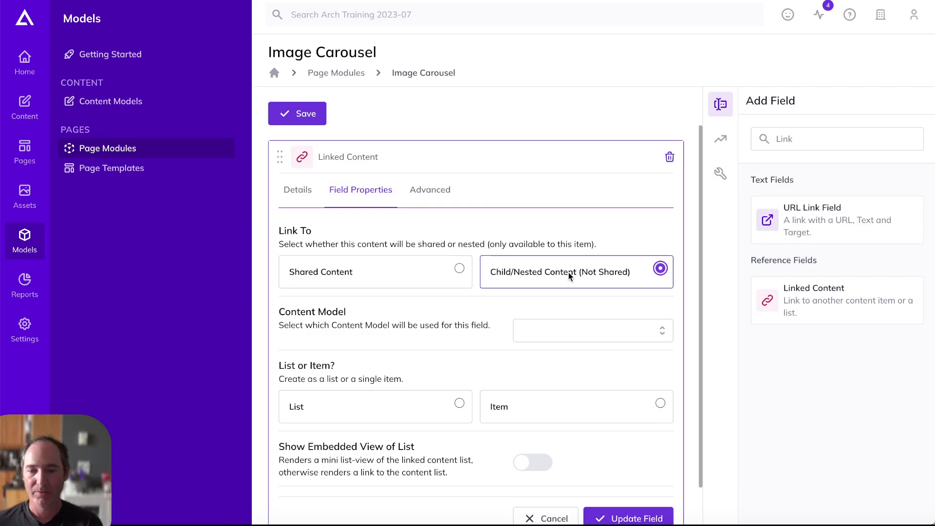
left_click(671, 335)
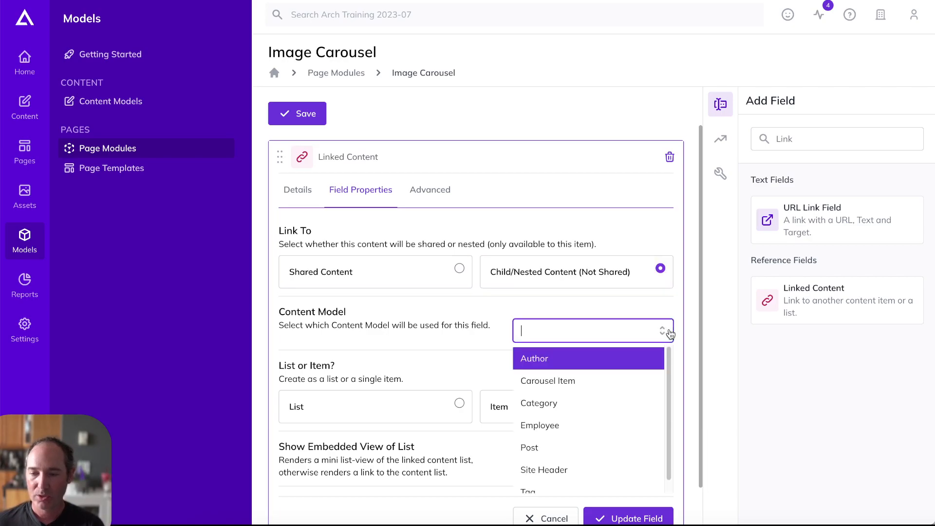
left_click(591, 381)
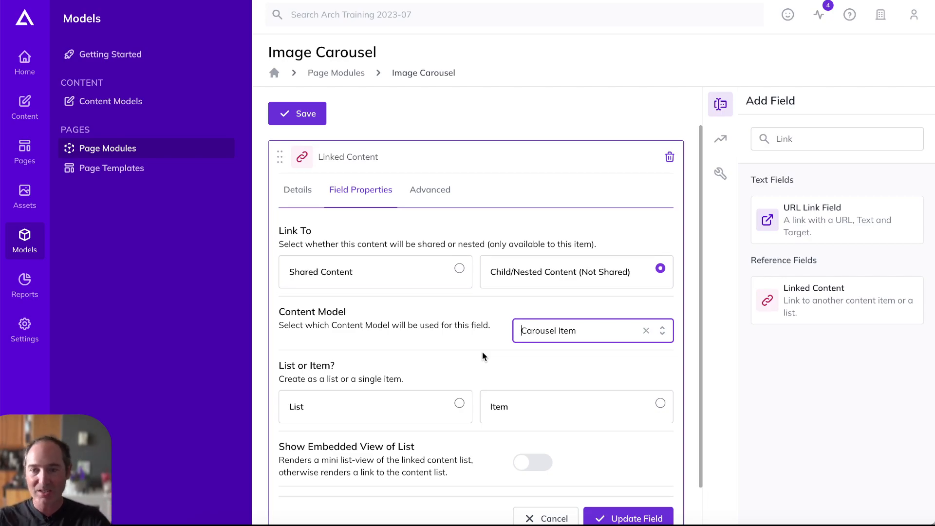
left_click(451, 346)
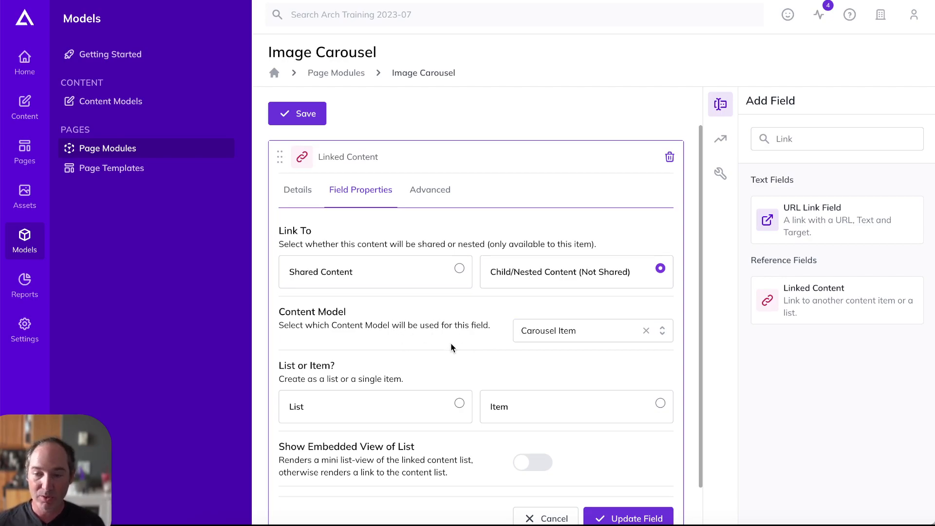
scroll(476, 354, "down", 1)
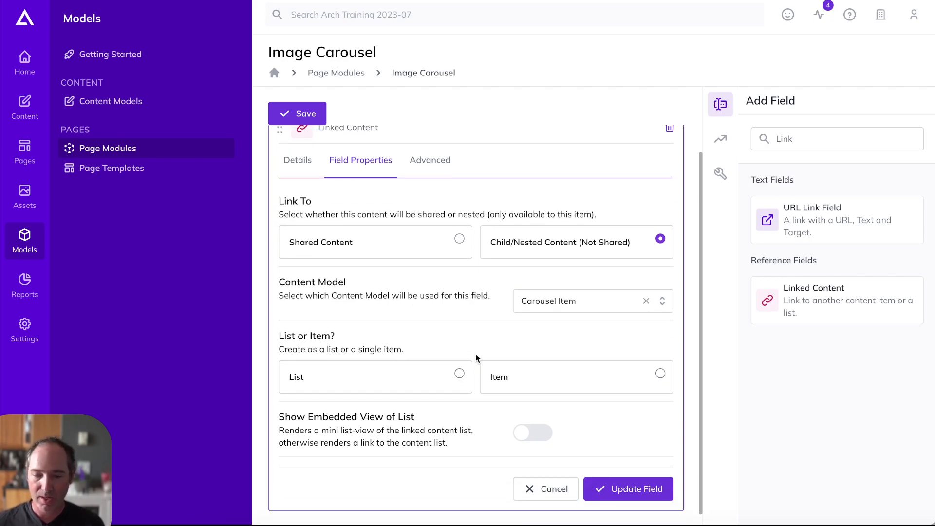
left_click(375, 378)
scroll(414, 361, "down", 1)
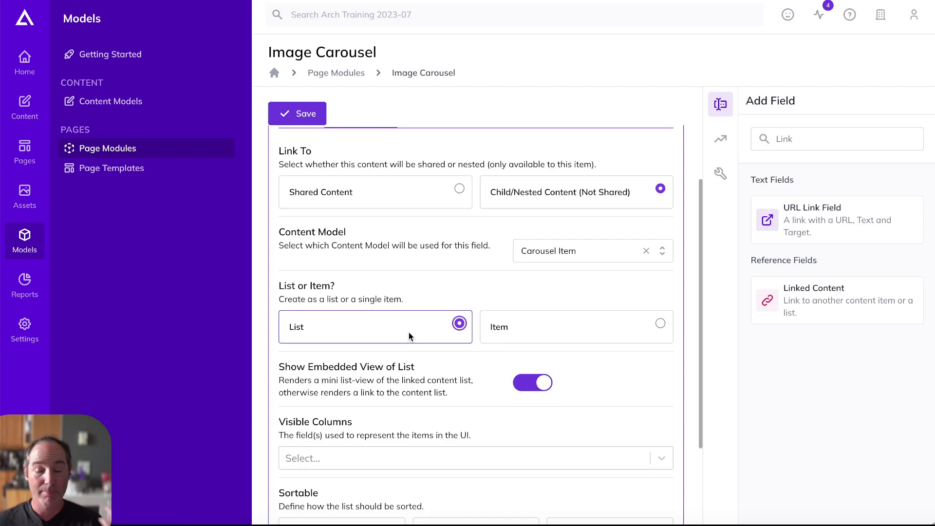
scroll(408, 331, "down", 1)
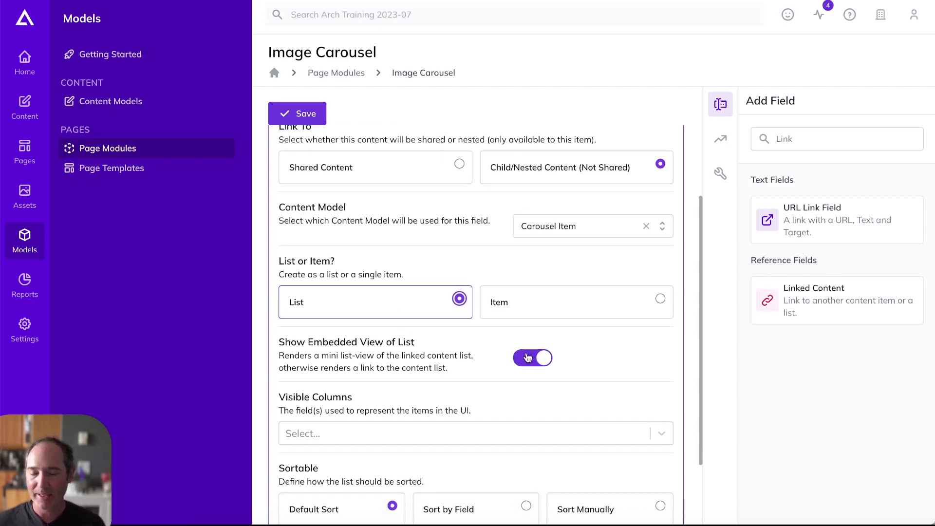
scroll(595, 353, "down", 2)
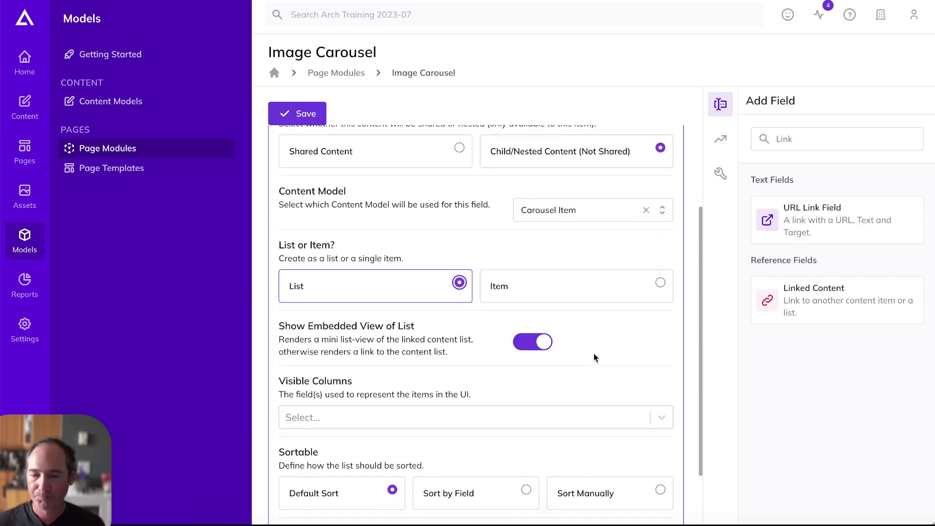
Step: Make Title, Modified Date, Modified By and Status the visible columns of the Items field, update the field and save the module
left_click(648, 354)
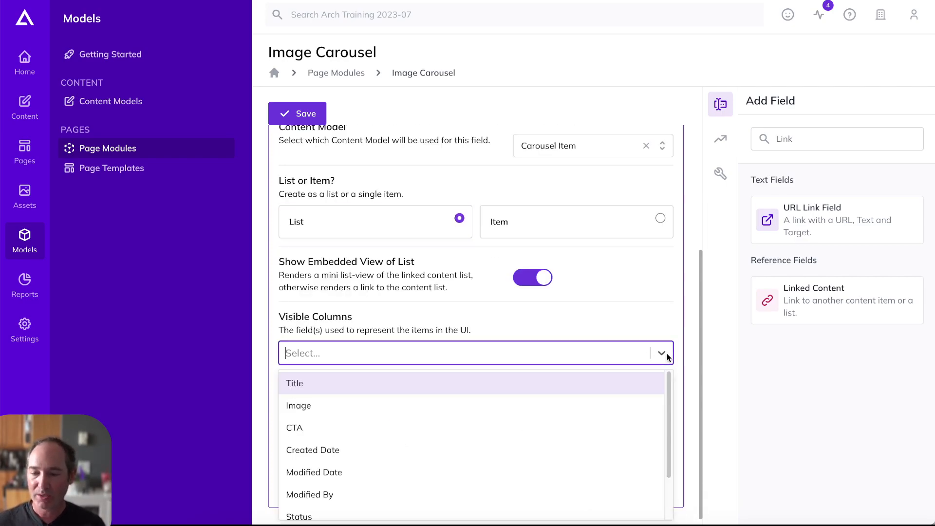
left_click(355, 386)
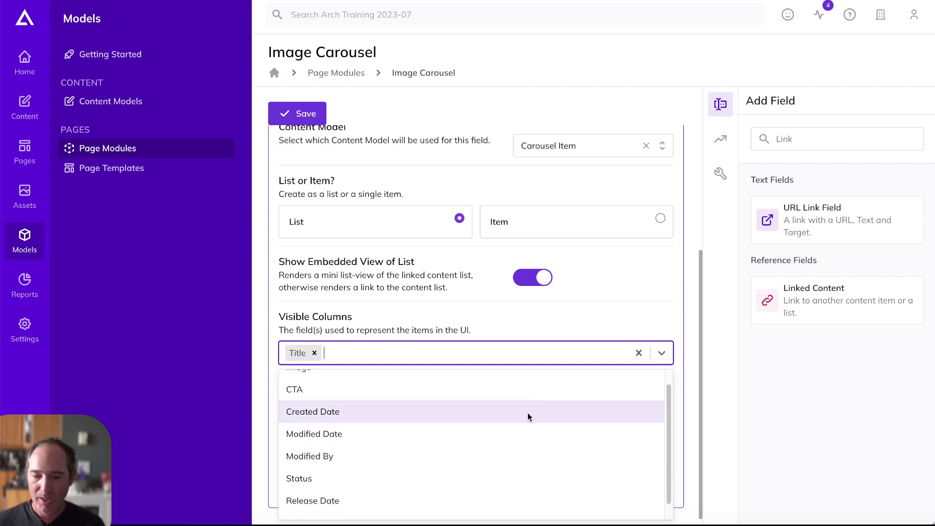
left_click(508, 429)
left_click(506, 432)
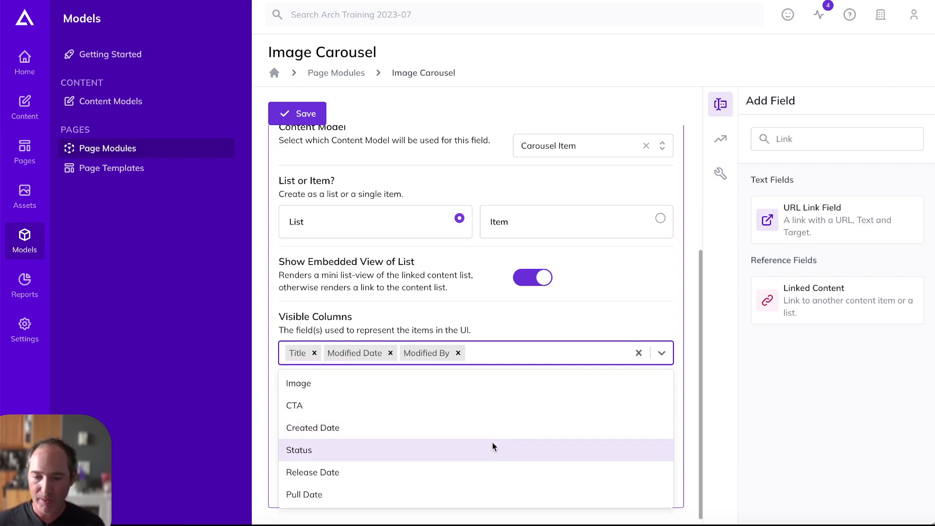
left_click(491, 443)
left_click(558, 316)
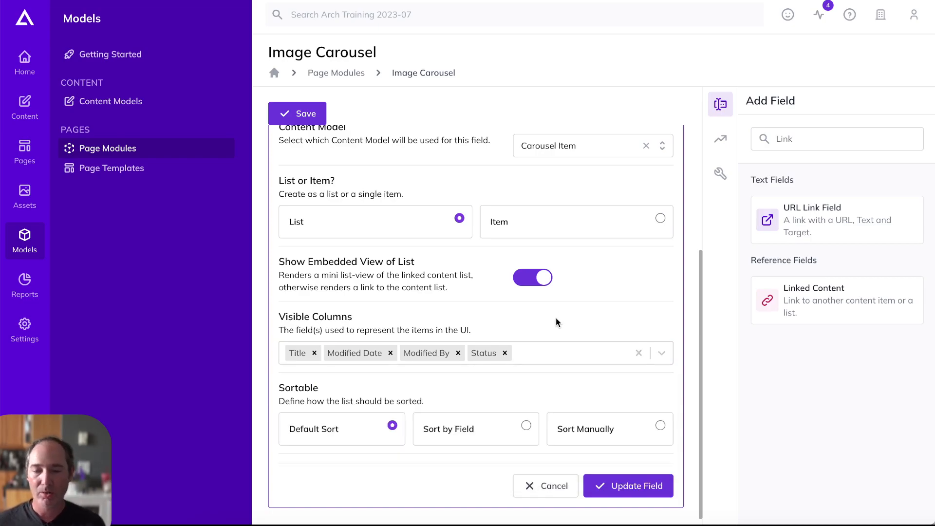
scroll(563, 322, "down", 1)
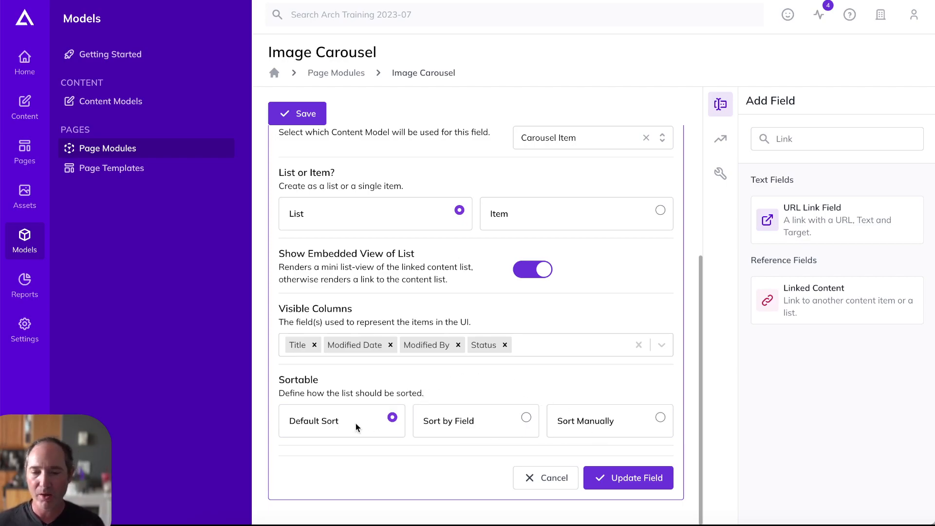
left_click(633, 479)
left_click(306, 116)
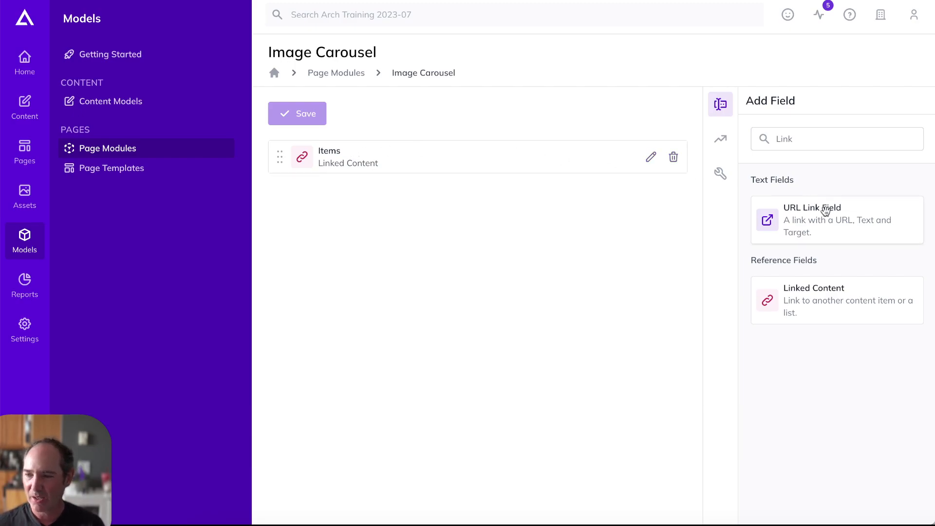
Step: Add a Text field labelled Heading above the Items field in the Image Carousel module and save the model
left_click(829, 142)
key("ctrl+a")
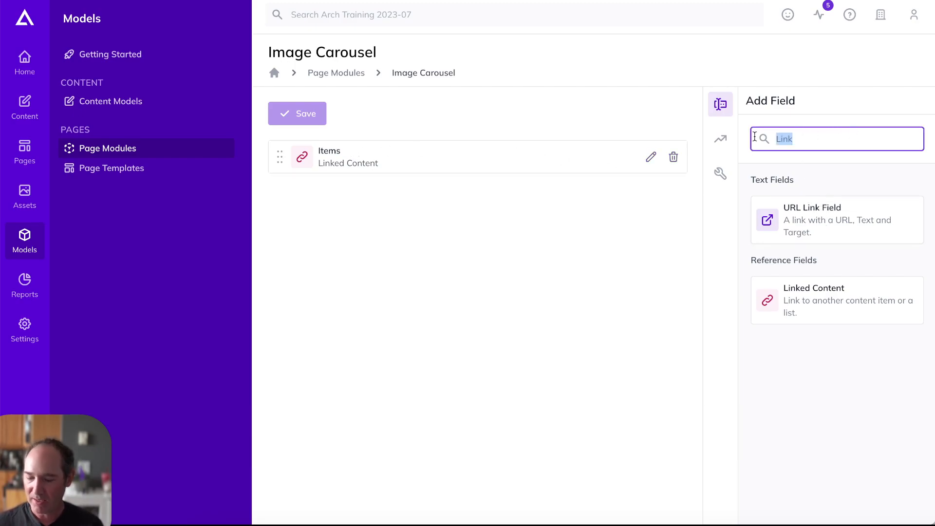
type("text")
left_click_drag(846, 221, 518, 158)
type("Heading")
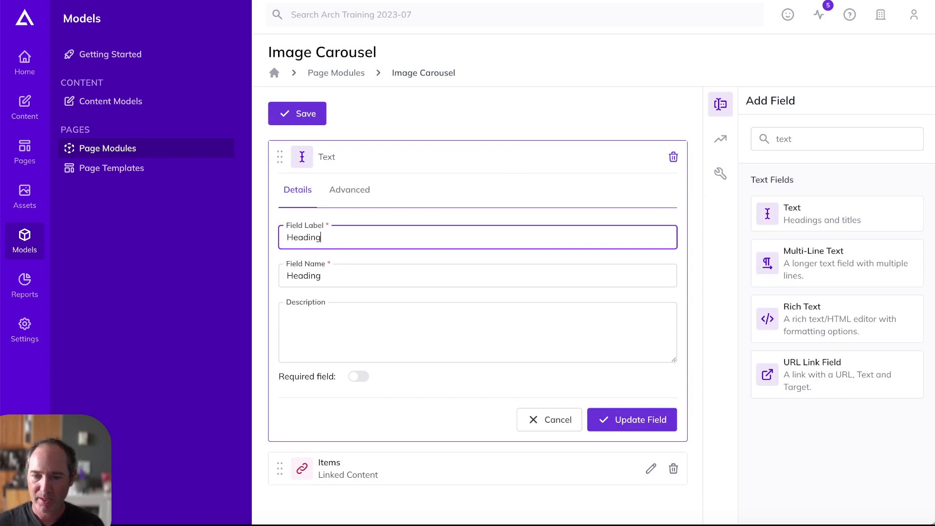
left_click(620, 420)
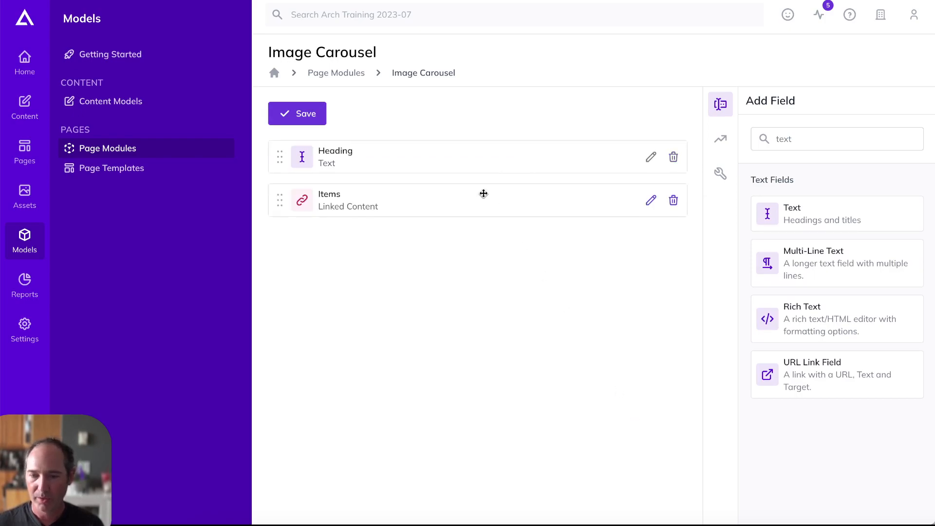
left_click(300, 115)
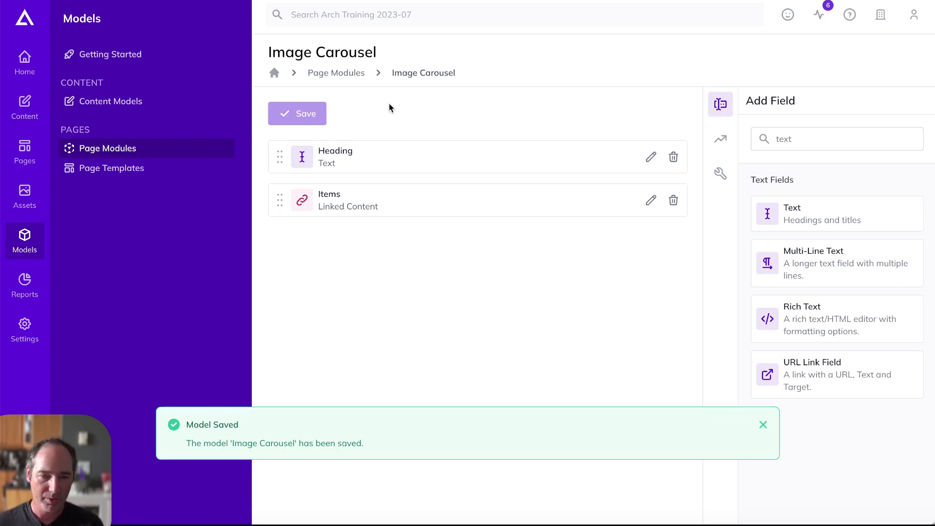
Step: Open the home page and add the Image Carousel module above the existing modules in its Main Content Zone
left_click(21, 154)
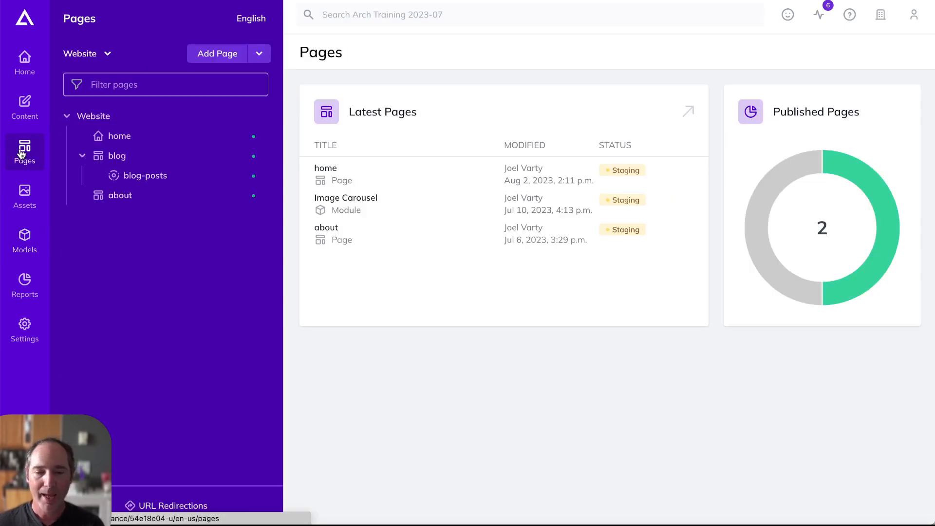
left_click(122, 137)
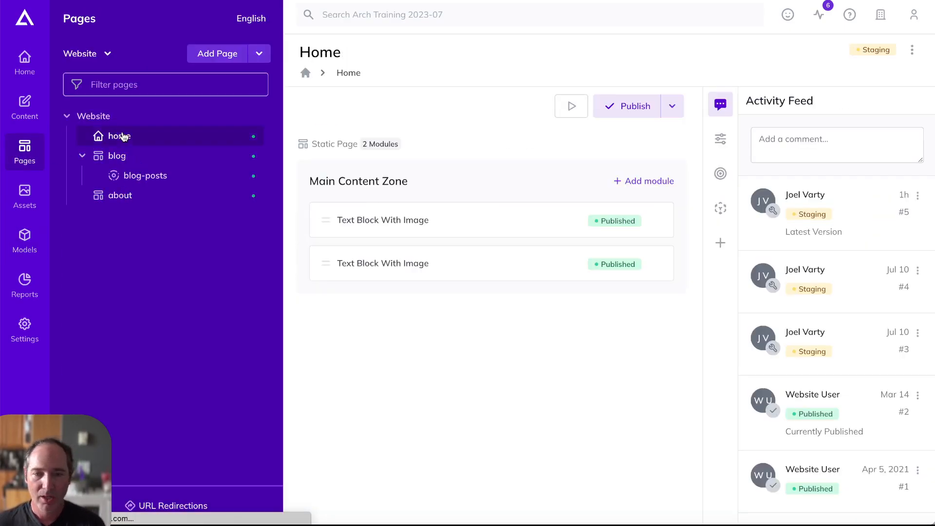
left_click(799, 144)
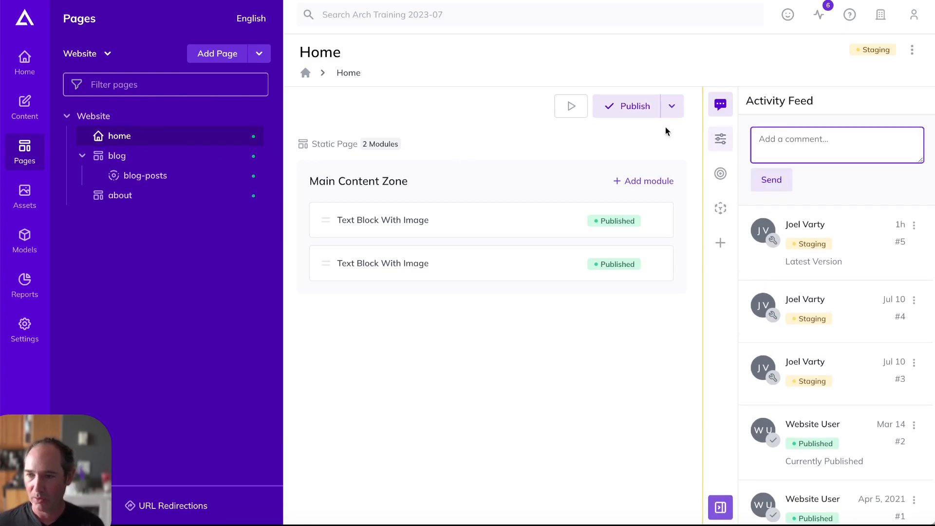
left_click(648, 181)
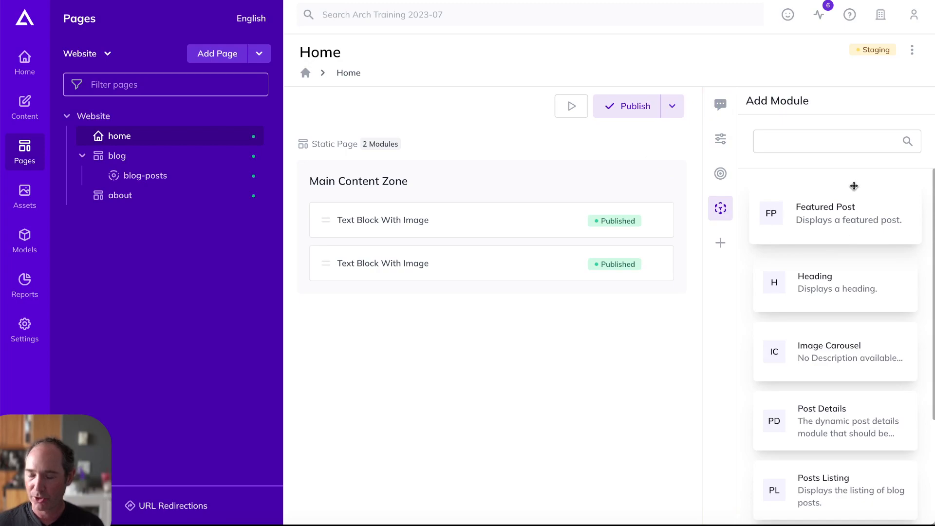
left_click(830, 141)
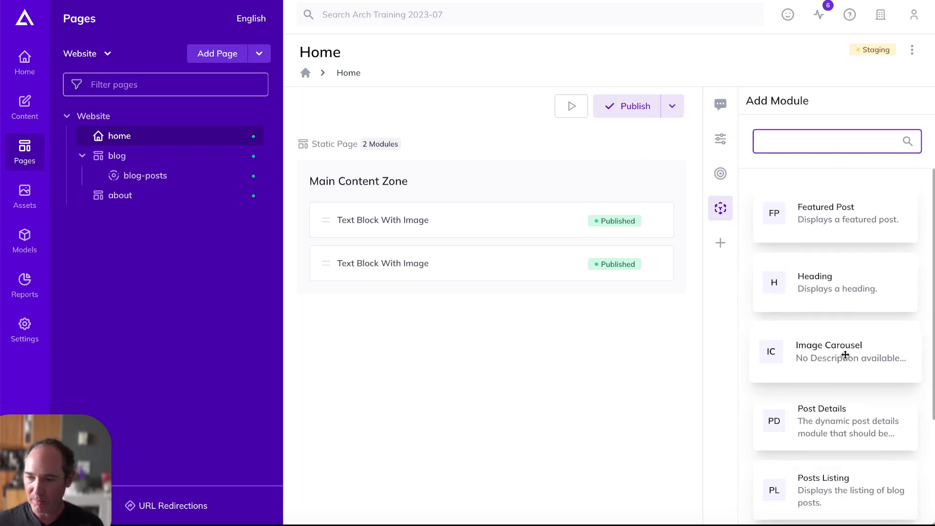
left_click_drag(851, 355, 528, 225)
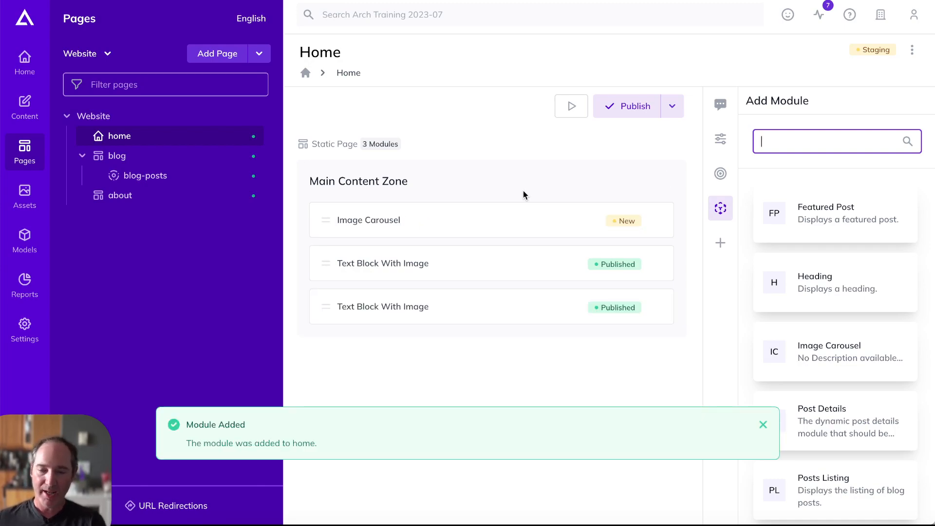
Step: Open the new Image Carousel module on the home page, set its heading to "My Images" and save it
left_click(485, 216)
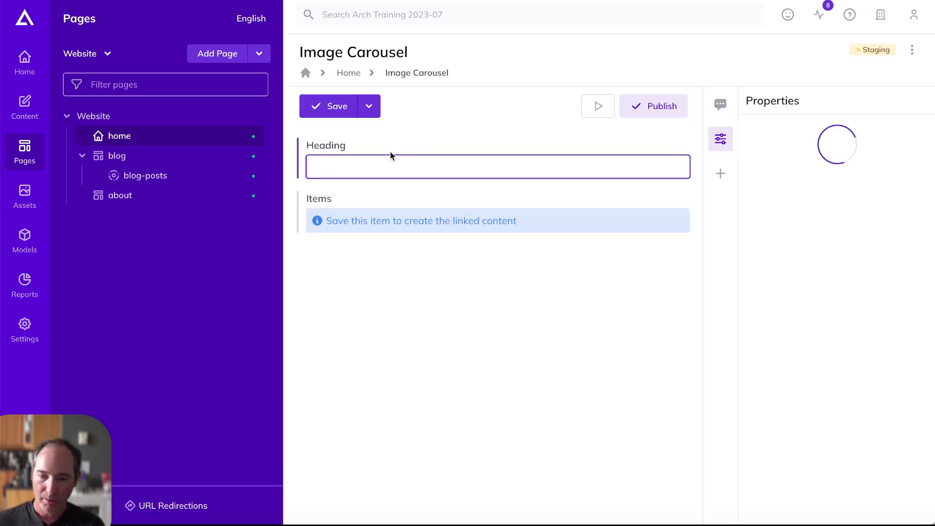
type("My Images")
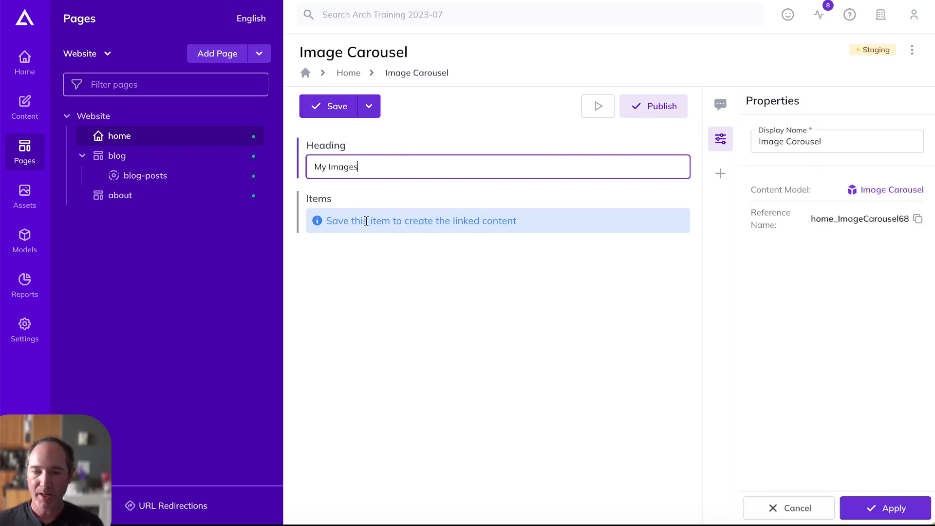
left_click_drag(328, 220, 525, 227)
left_click(490, 257)
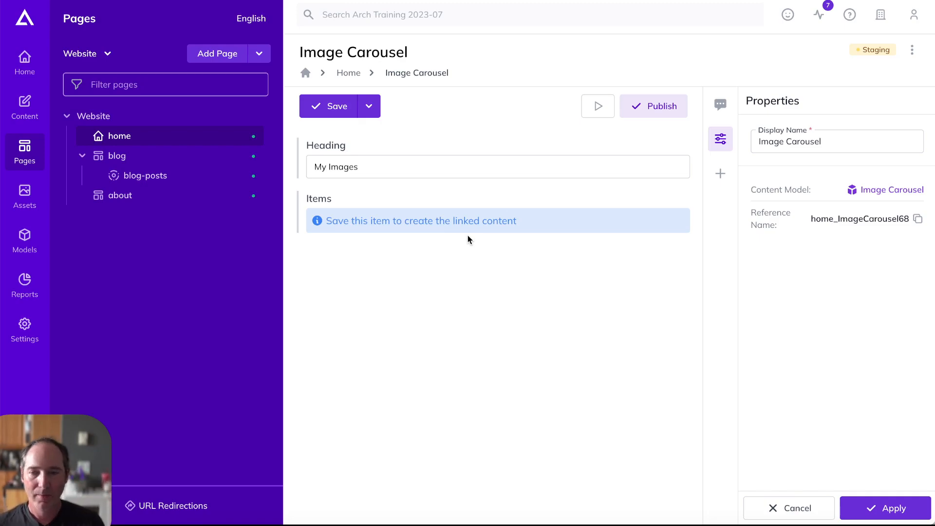
left_click(337, 108)
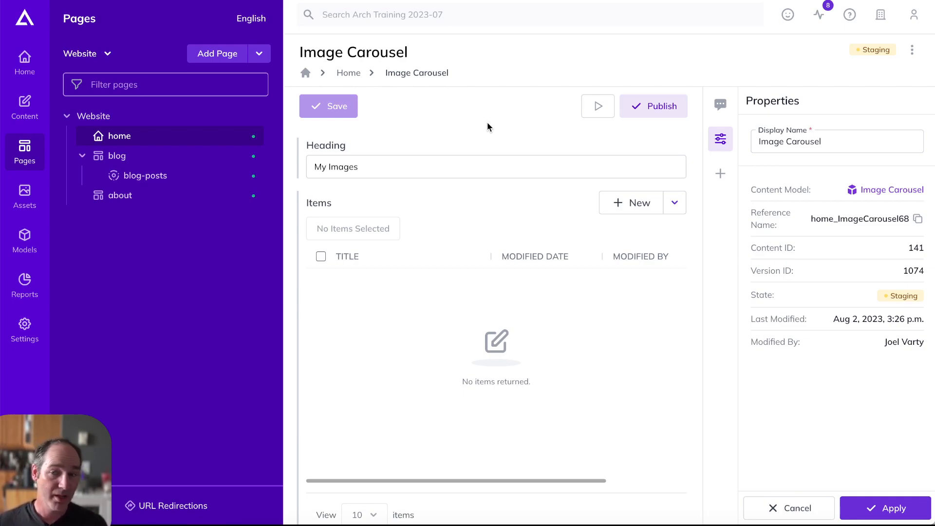
Step: Create a new item in the carousel's Items list, title it "Item 1" and attach canadian.jpg from the posts assets folder as its image
left_click(636, 203)
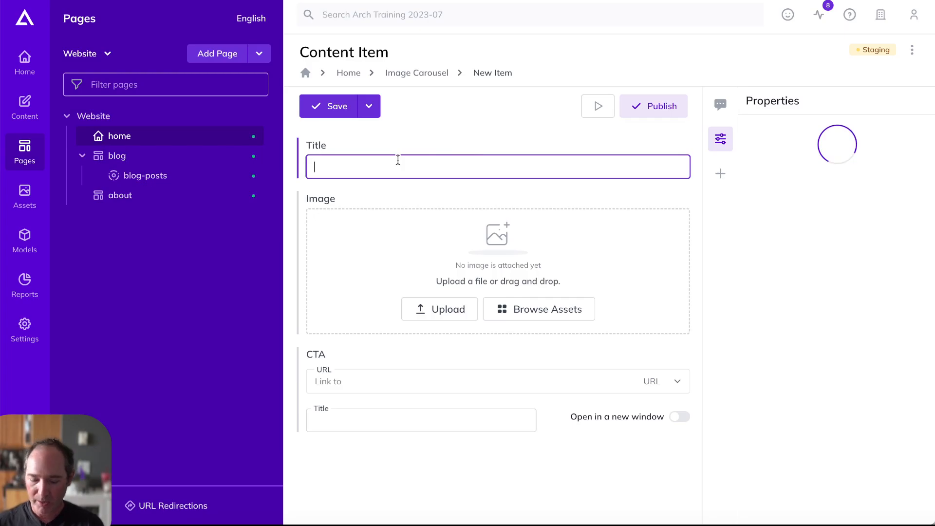
type("Item 1")
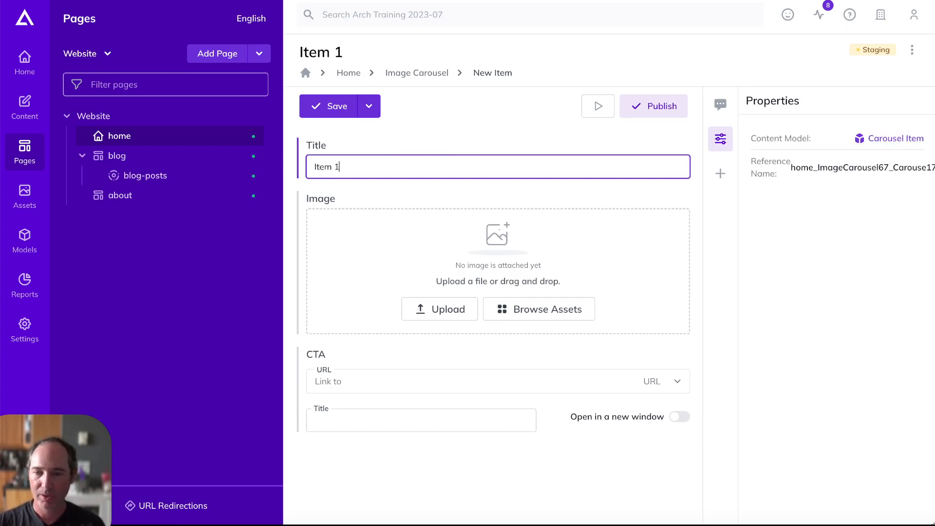
left_click(547, 311)
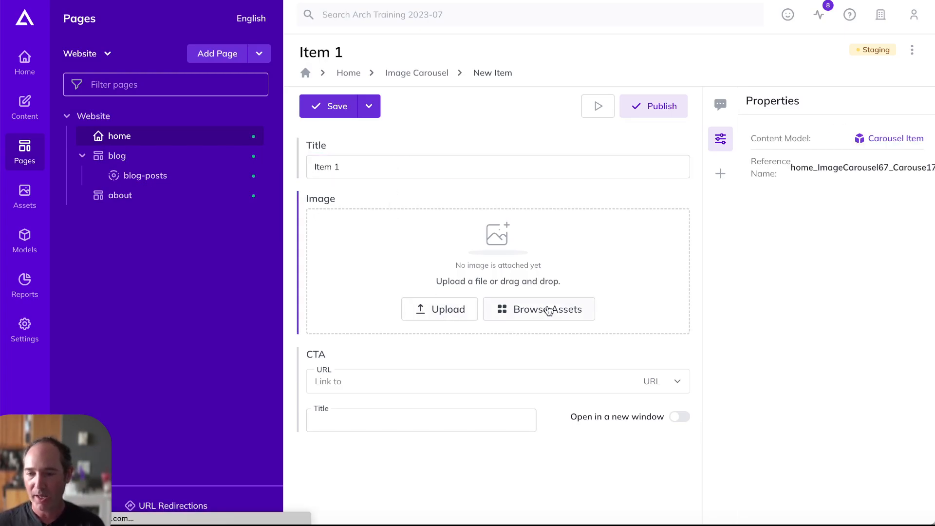
scroll(414, 253, "down", 3)
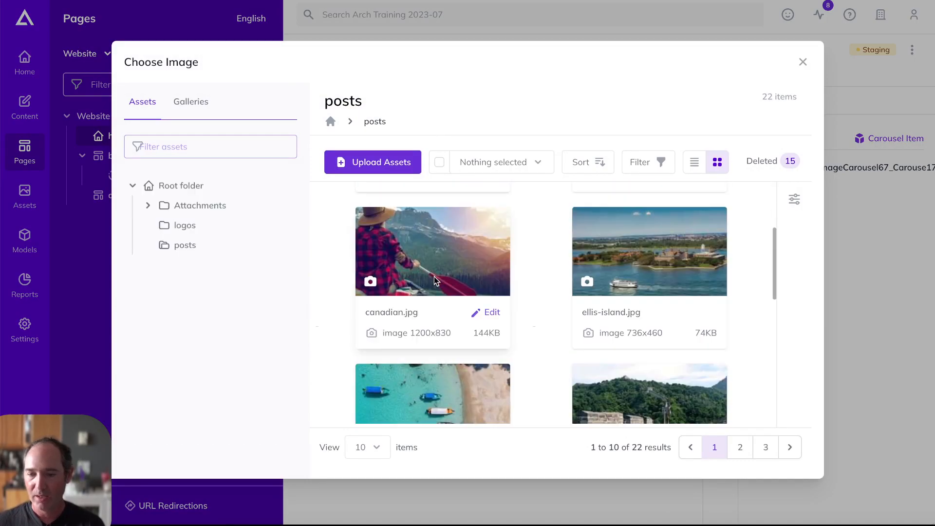
left_click(412, 254)
scroll(409, 254, "up", 3)
scroll(529, 292, "up", 1)
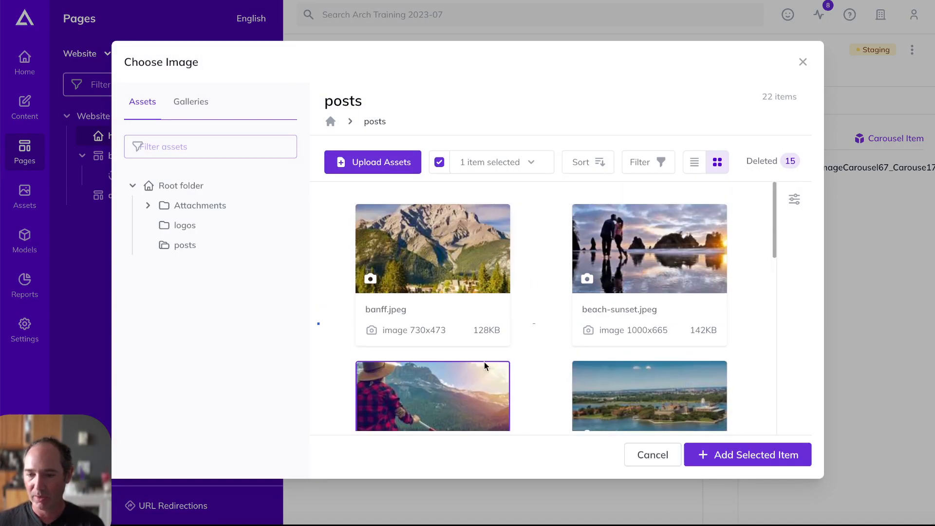
left_click(445, 382)
left_click(457, 370)
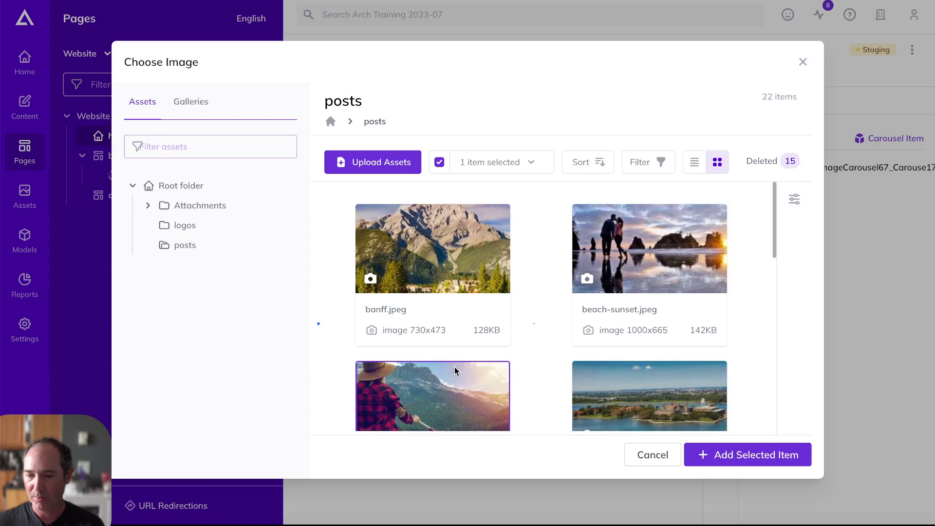
left_click(746, 453)
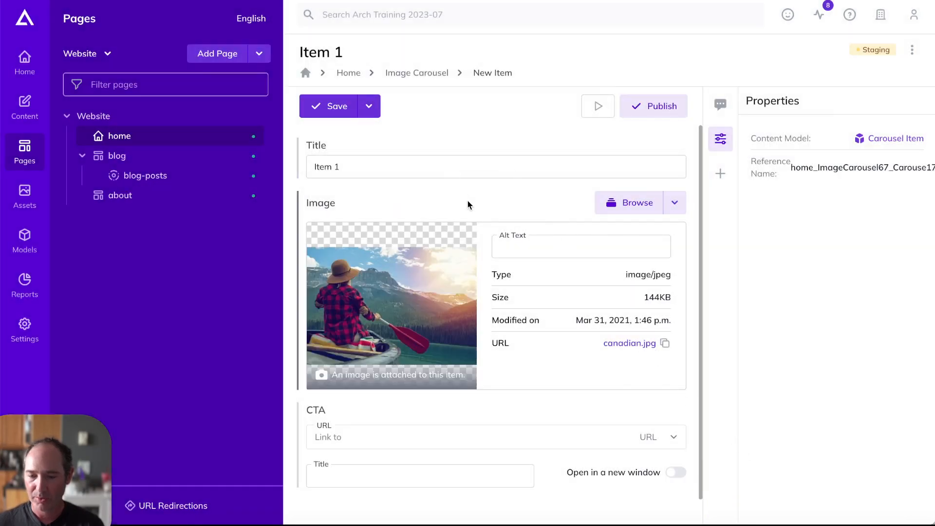
scroll(487, 291, "down", 1)
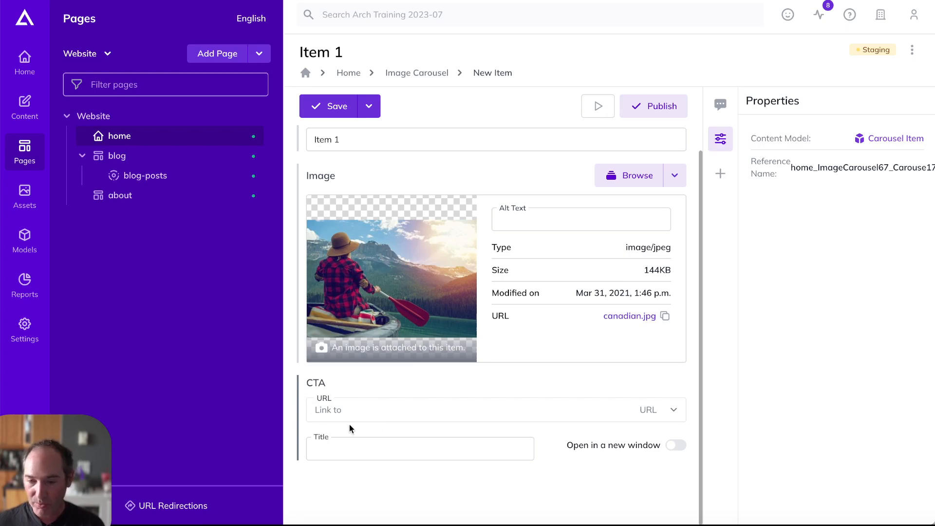
left_click(417, 410)
type("ttps://example.com")
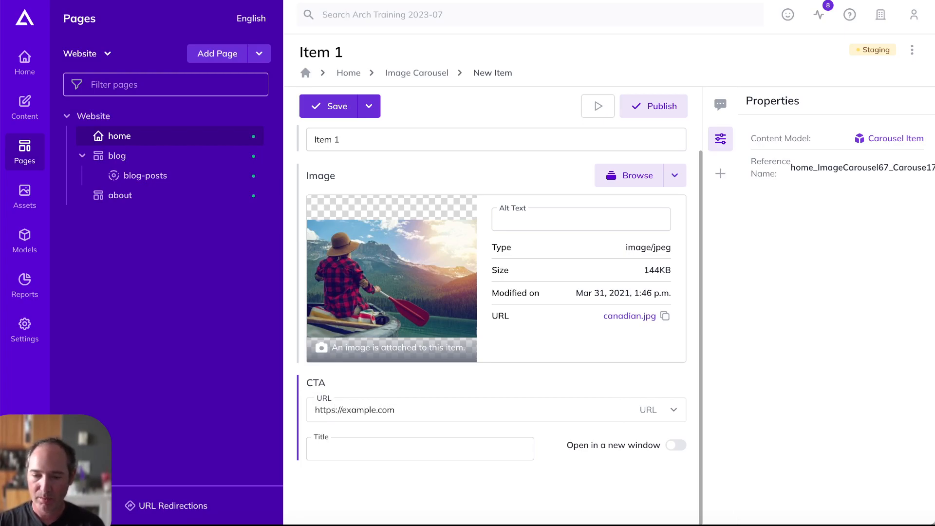
key("Tab")
type("Example")
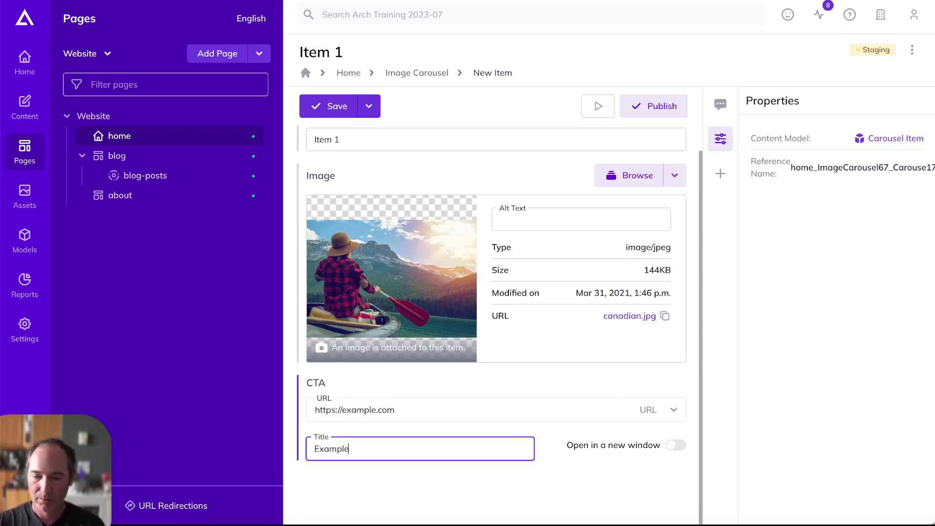
left_click(377, 107)
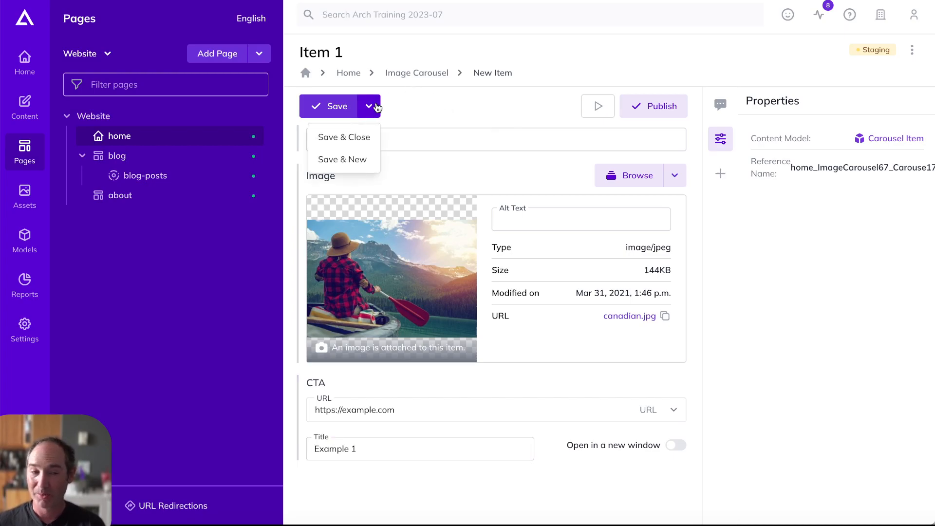
left_click(344, 159)
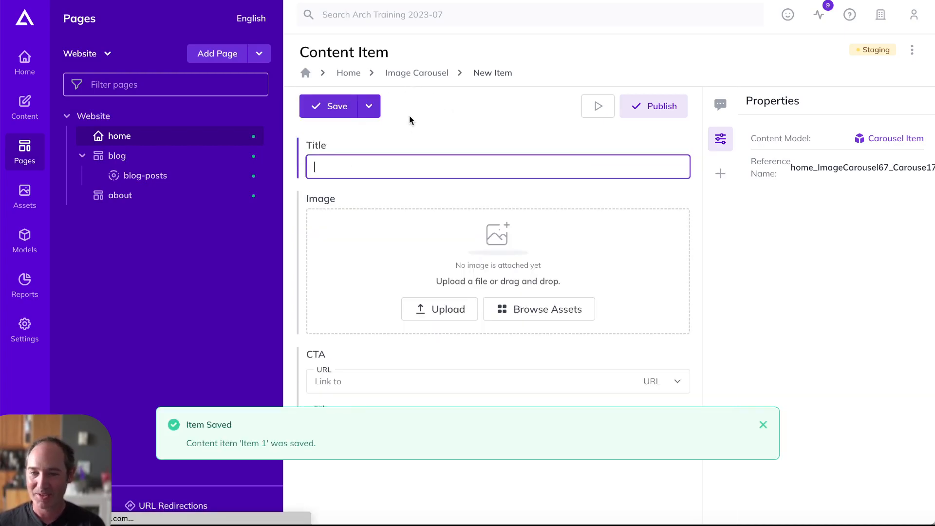
Step: Title the new carousel item "Item 2" and attach banff.jpeg from the posts assets folder as its image
type("Item 2")
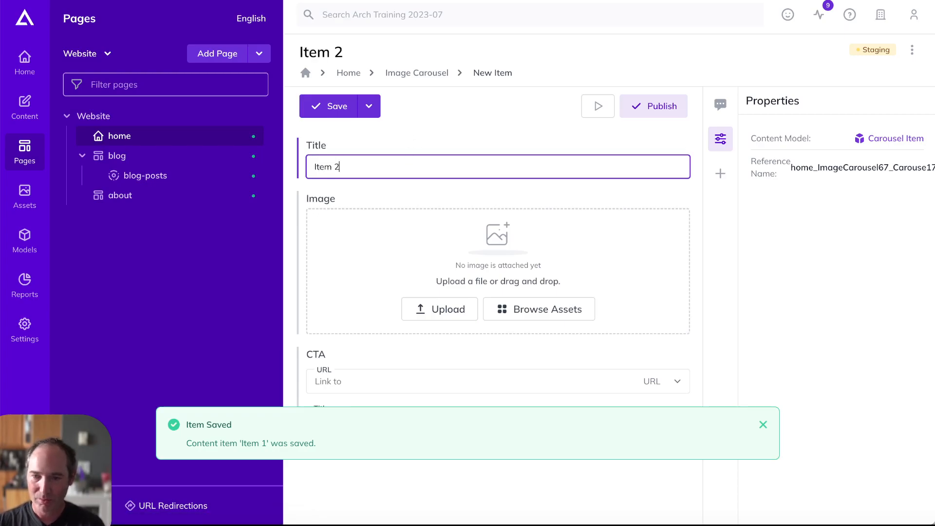
left_click(545, 313)
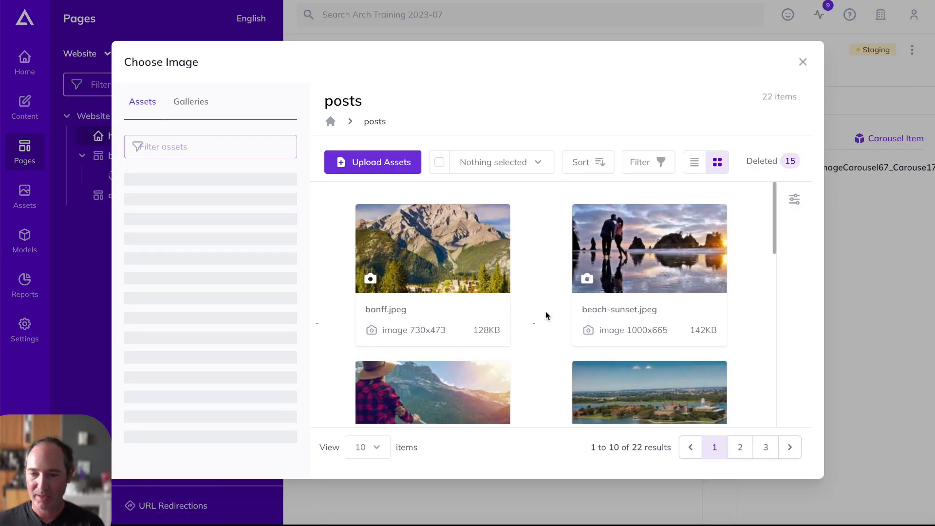
left_click(487, 314)
left_click(762, 453)
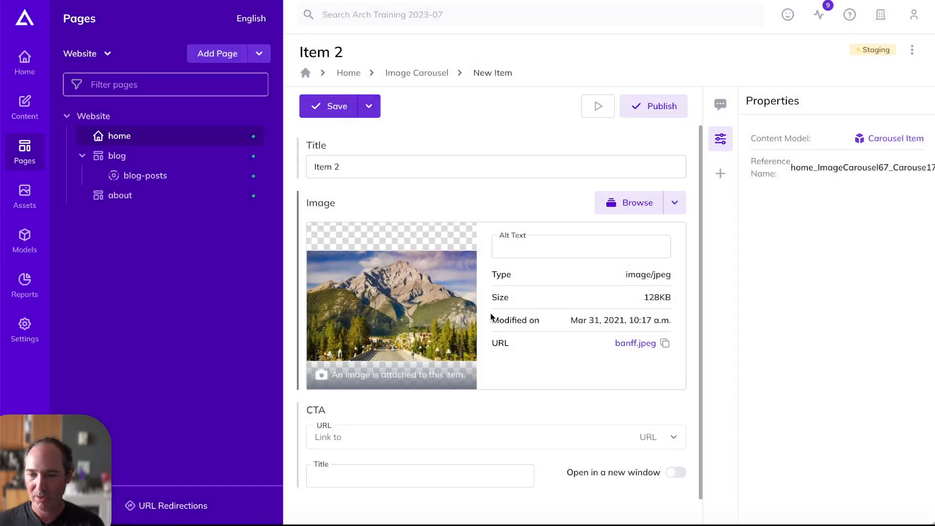
scroll(458, 397, "down", 1)
left_click(408, 407)
type("http")
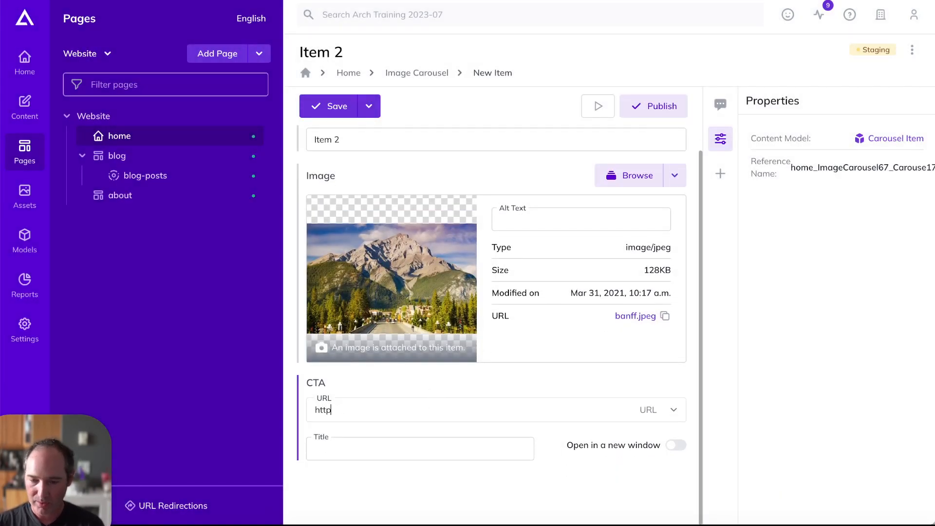
type("s://agilitycms.com")
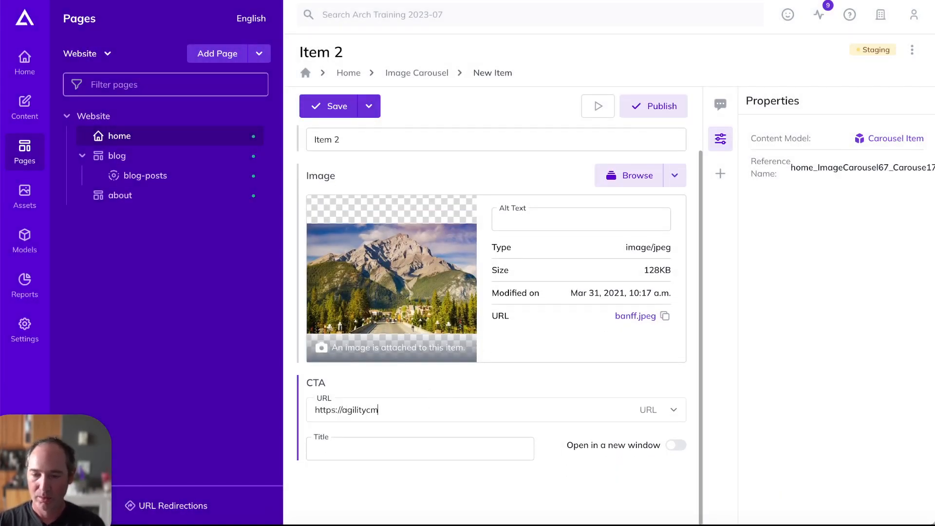
key("Tab")
type("Aglity")
key("BackSpace")
key("BackSpace")
key("BackSpace")
key("BackSpace")
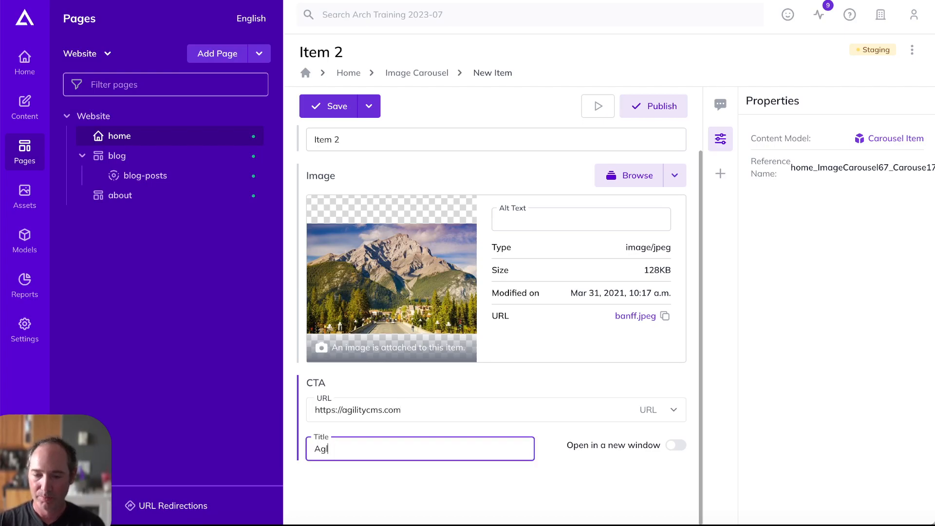
type("ilti")
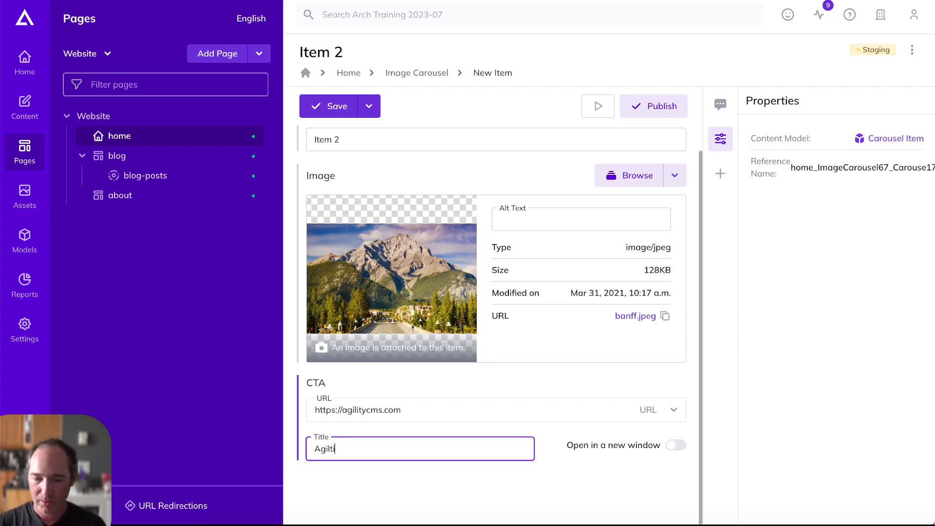
type("yity")
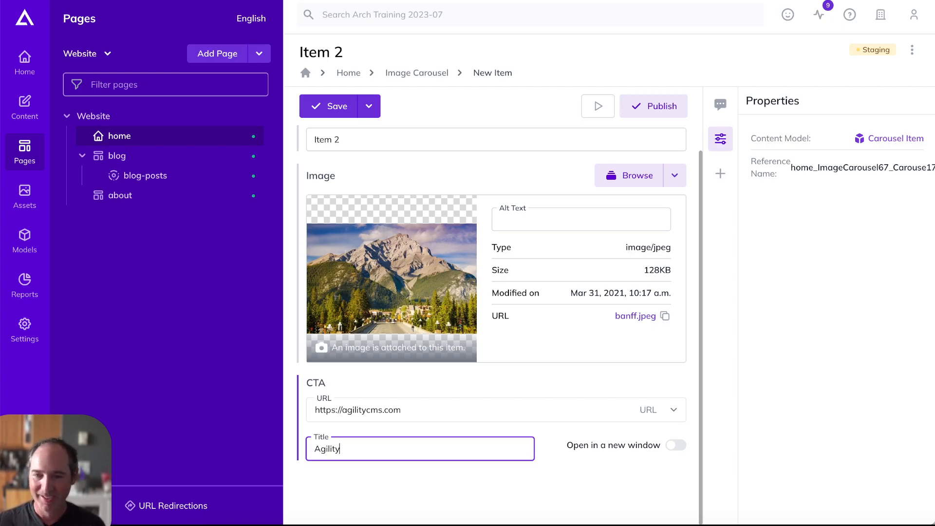
left_click(369, 107)
left_click(344, 137)
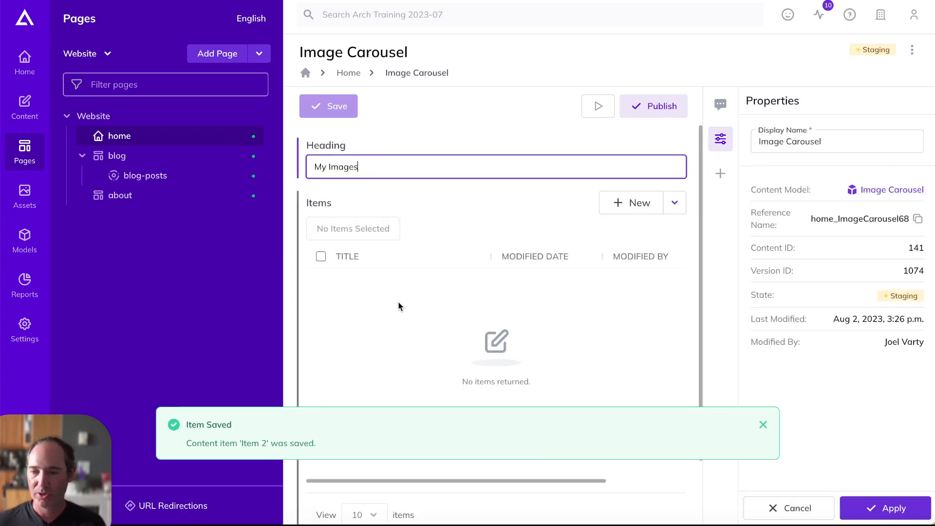
left_click(763, 424)
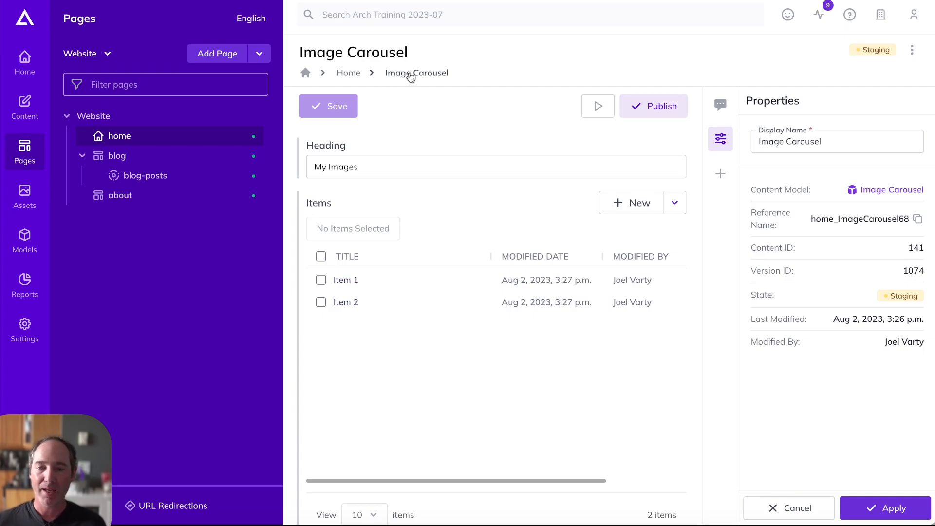
Step: Return to the home page's module overview and go to the Content section
left_click(348, 73)
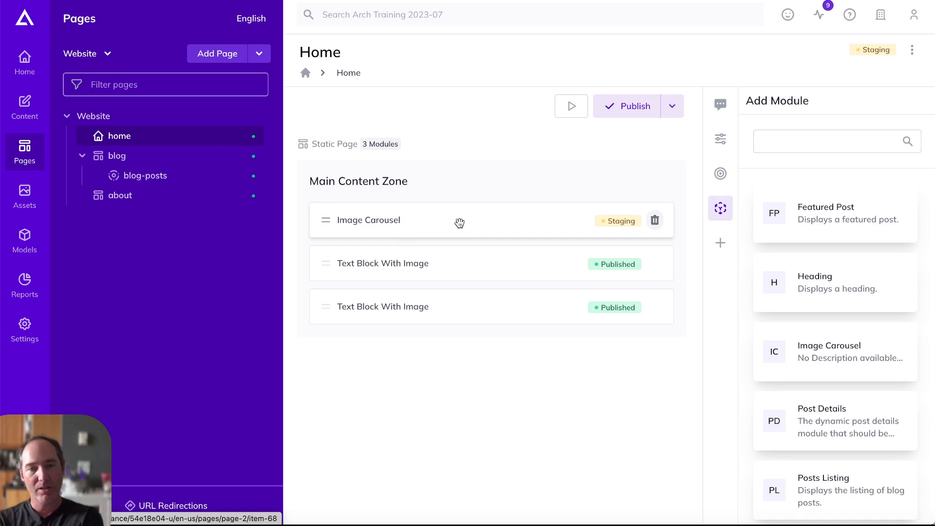
left_click(36, 112)
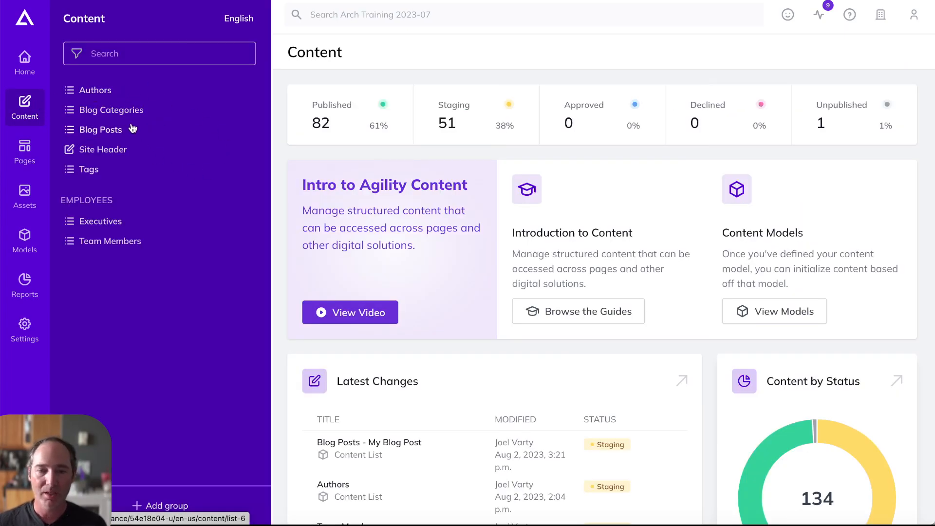